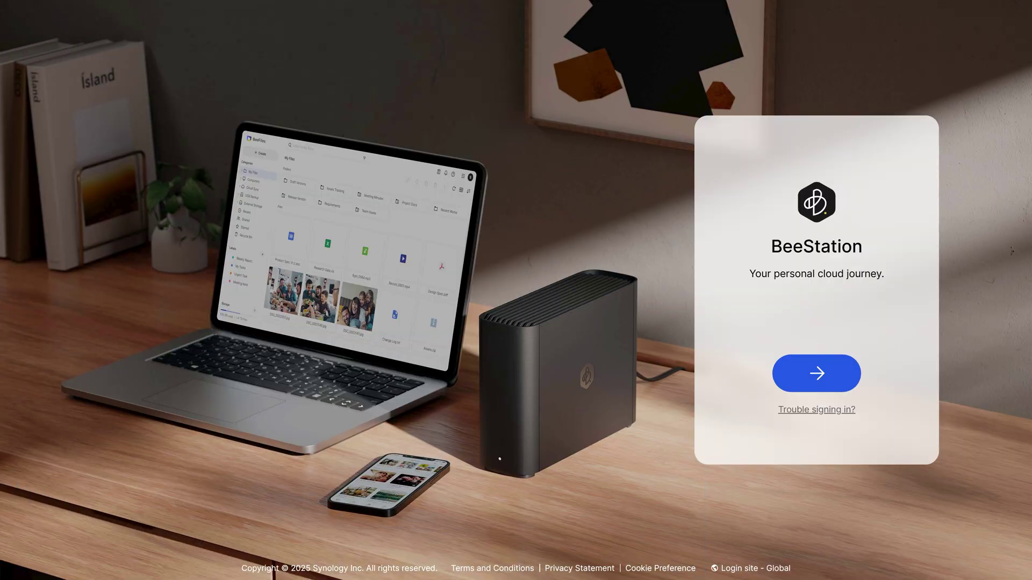
Sign in to the BeeStation web portal with the account email and password.
click(827, 373)
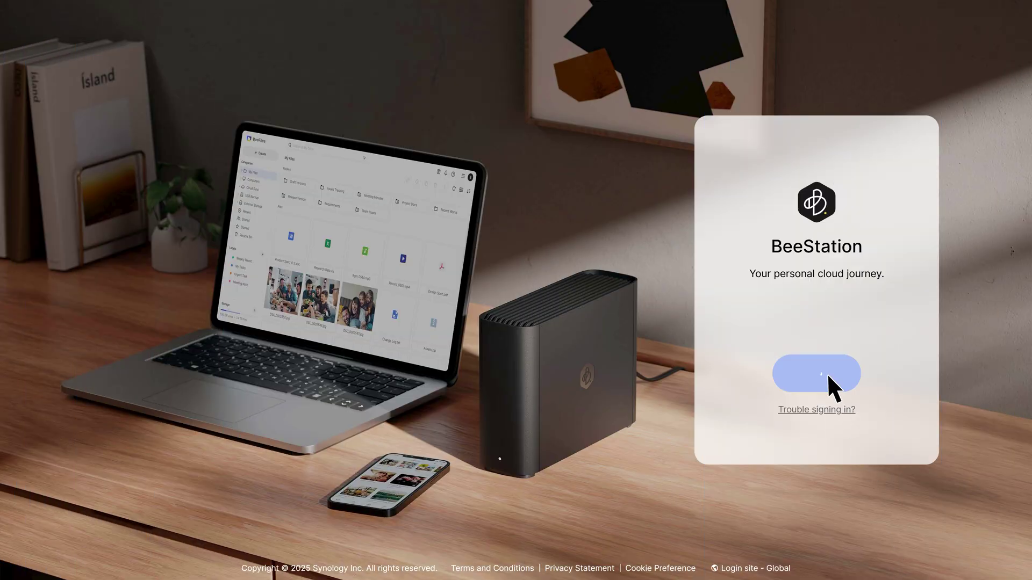
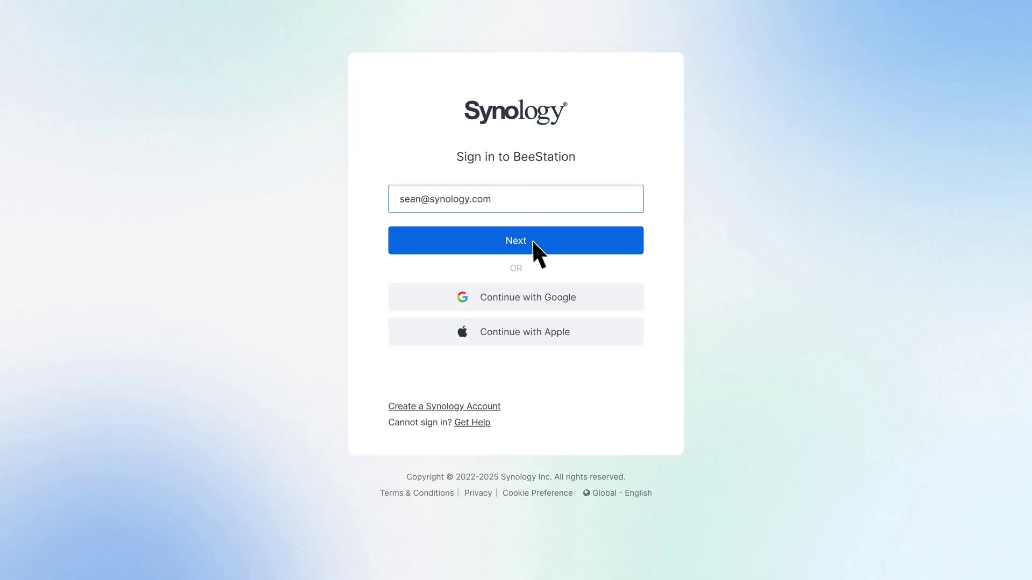
click(532, 240)
text(•••••••••)
click(516, 266)
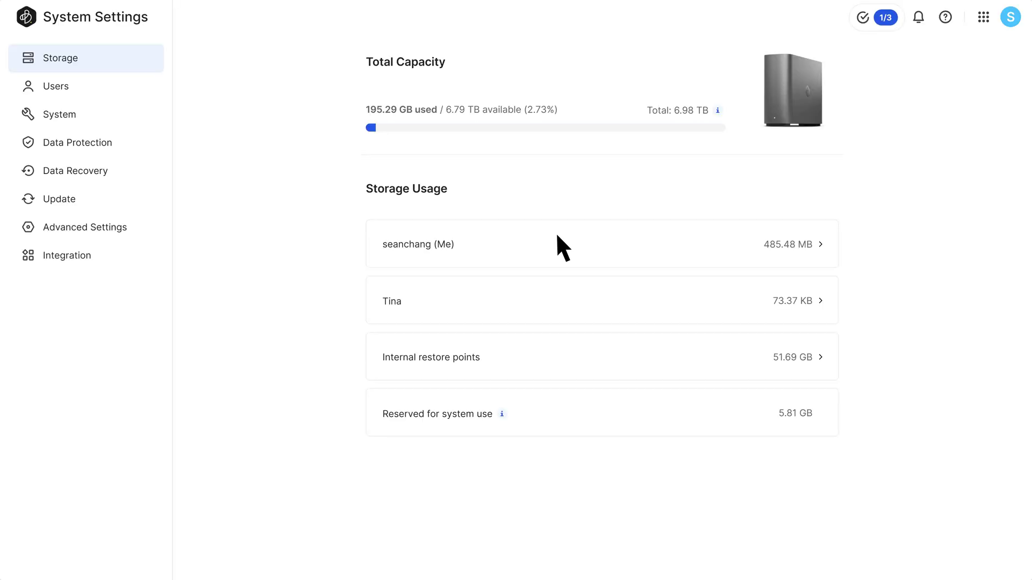
Install Plex Media Server from Integration, pasting a freshly generated Plex claim token.
click(100, 255)
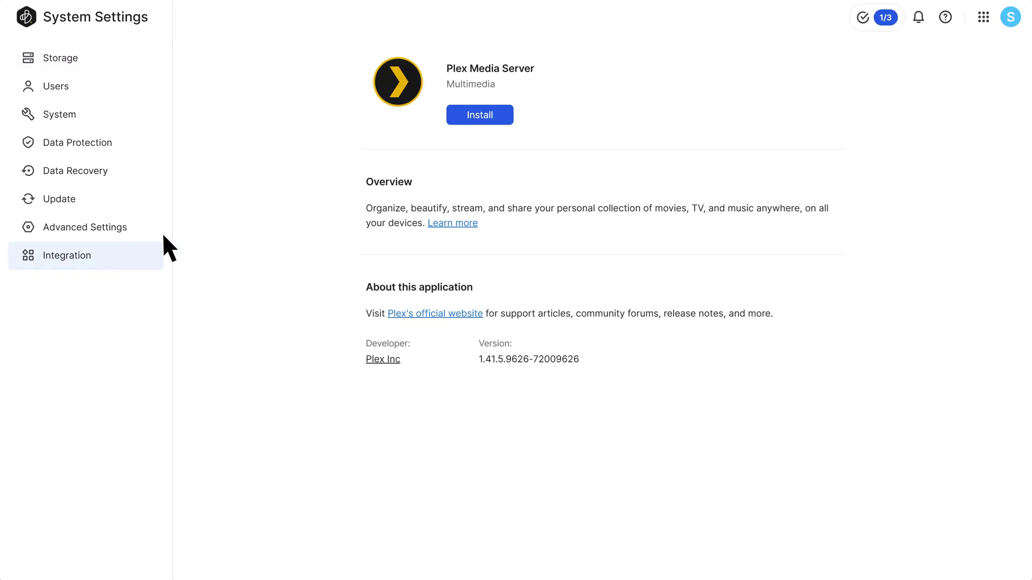
click(496, 114)
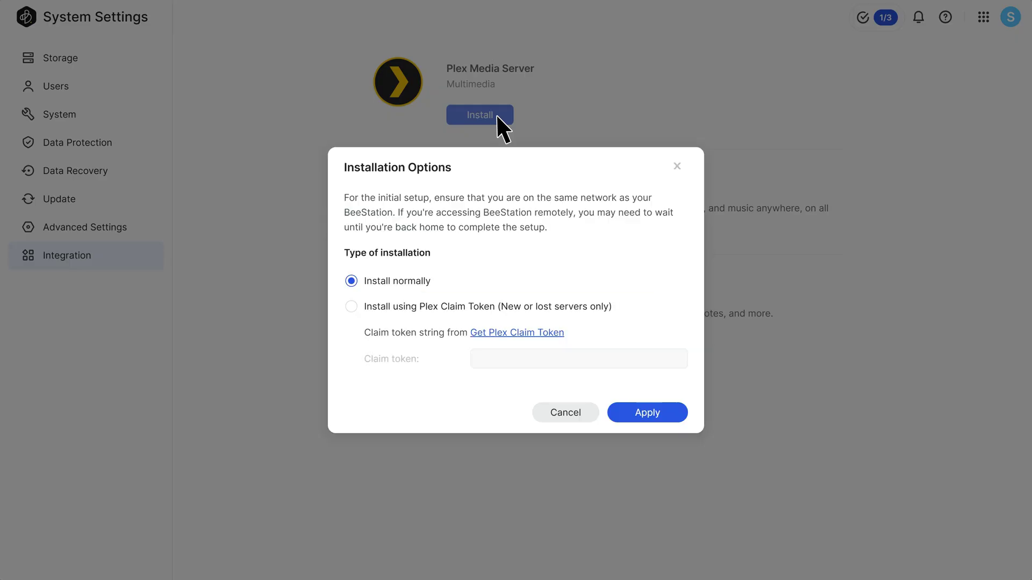
click(351, 307)
click(529, 333)
click(565, 271)
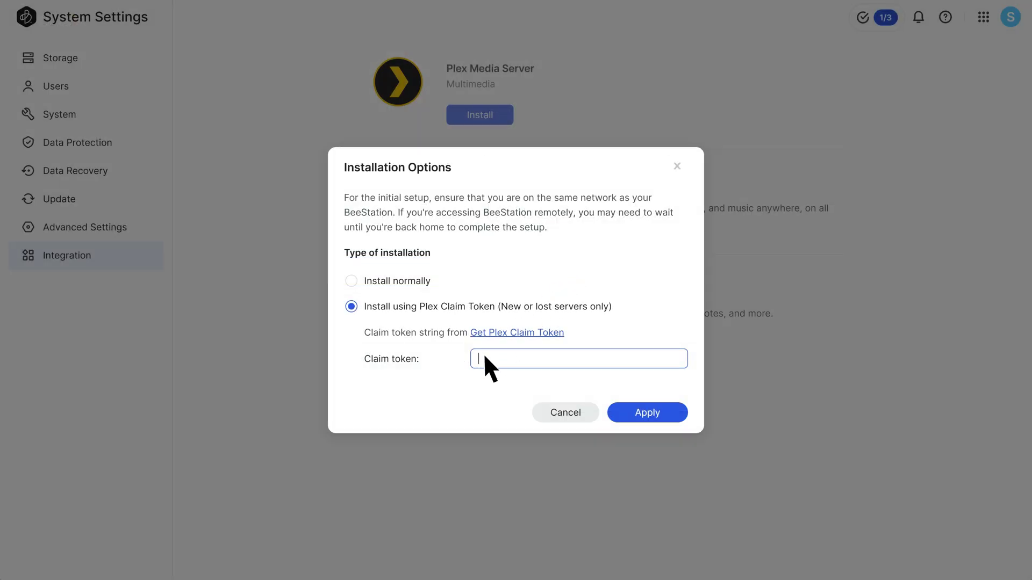
key(ctrl+v)
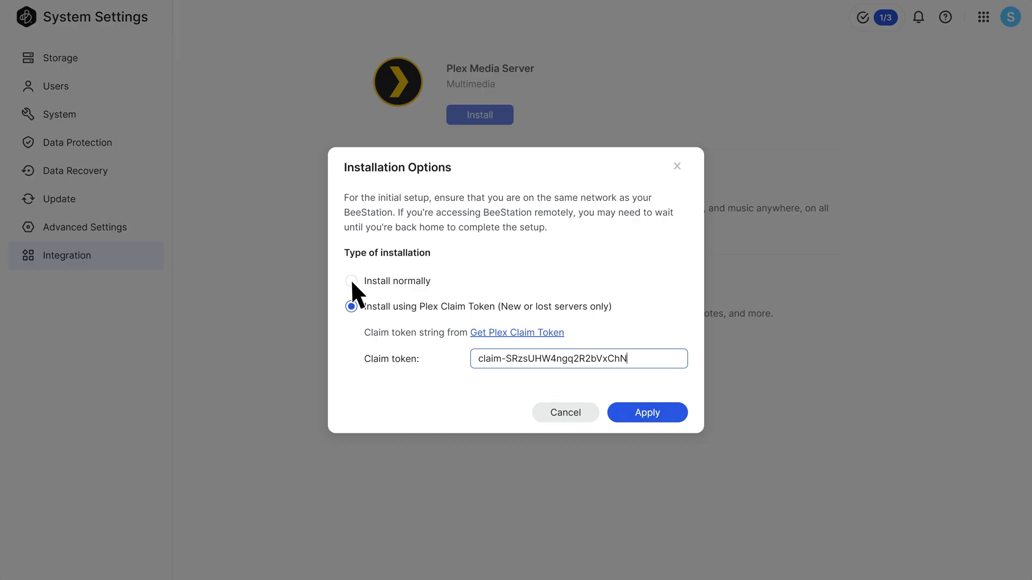
click(664, 412)
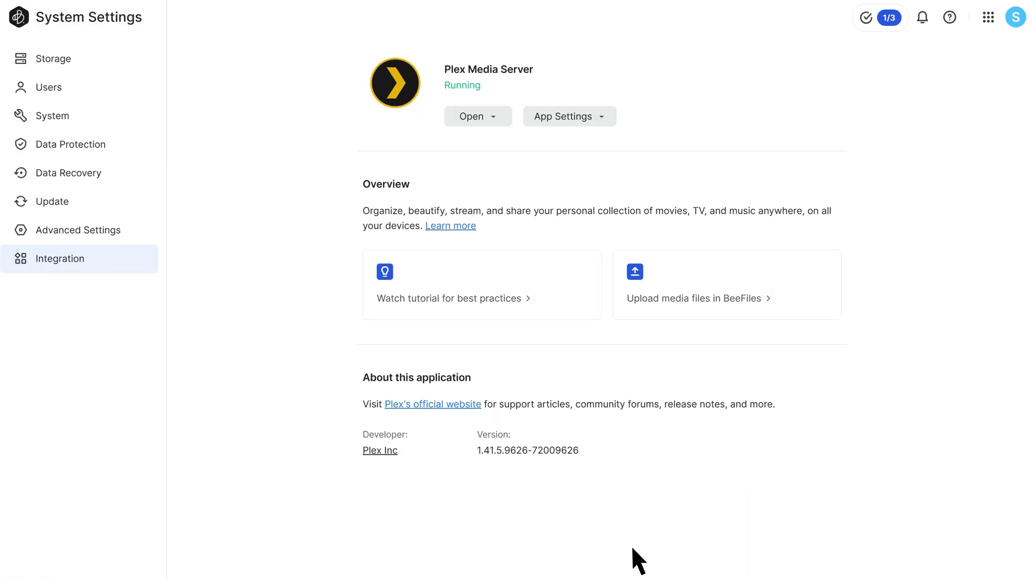
Open Plex on the local network and sign in with email and password.
click(488, 114)
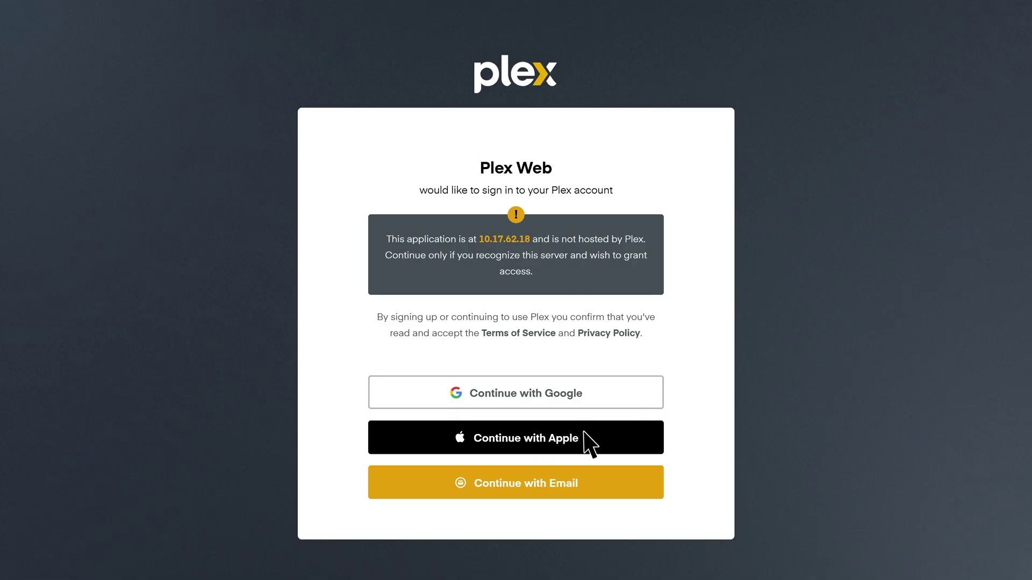
click(592, 483)
scroll(586, 483, down, 1)
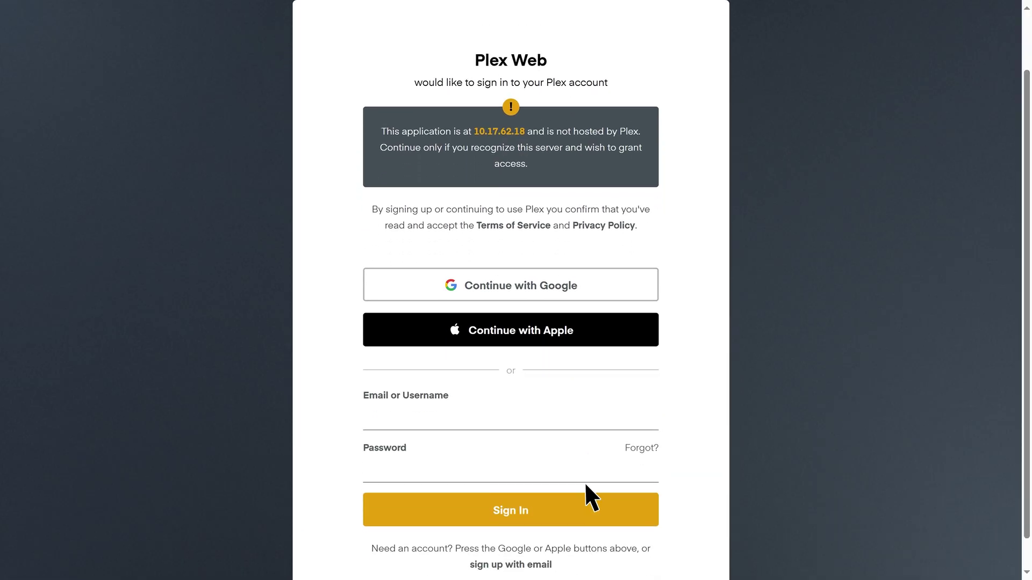
click(375, 415)
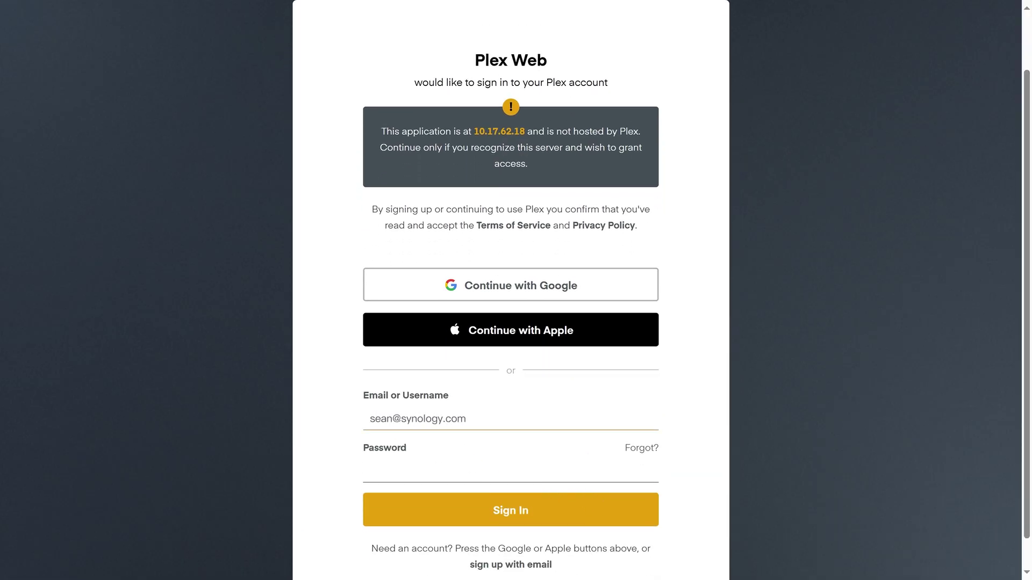
key(Tab)
text(••••••••••••••••)
click(536, 510)
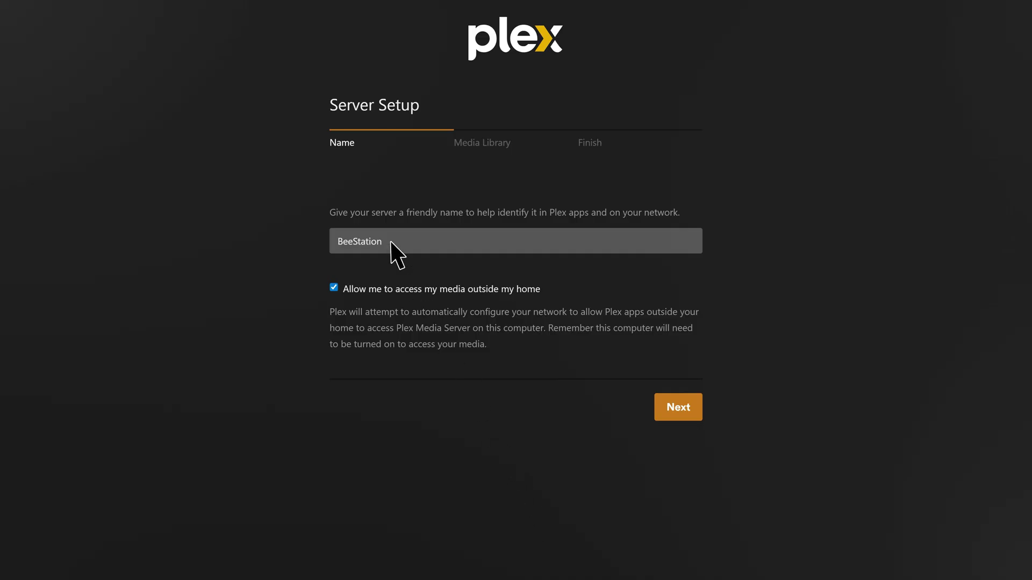
Finish Plex server setup, keeping the server name BeeStation.
click(686, 406)
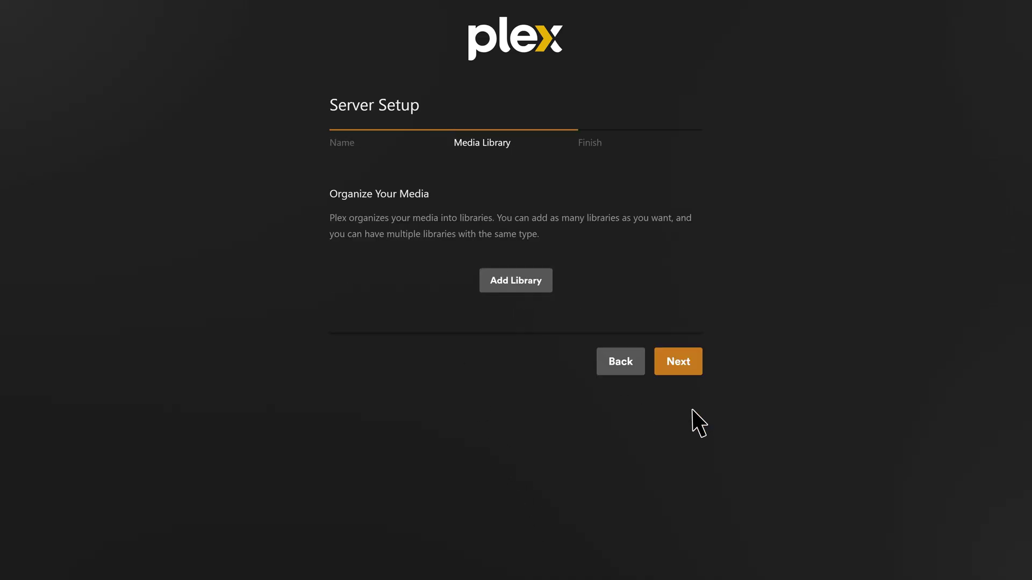
click(677, 361)
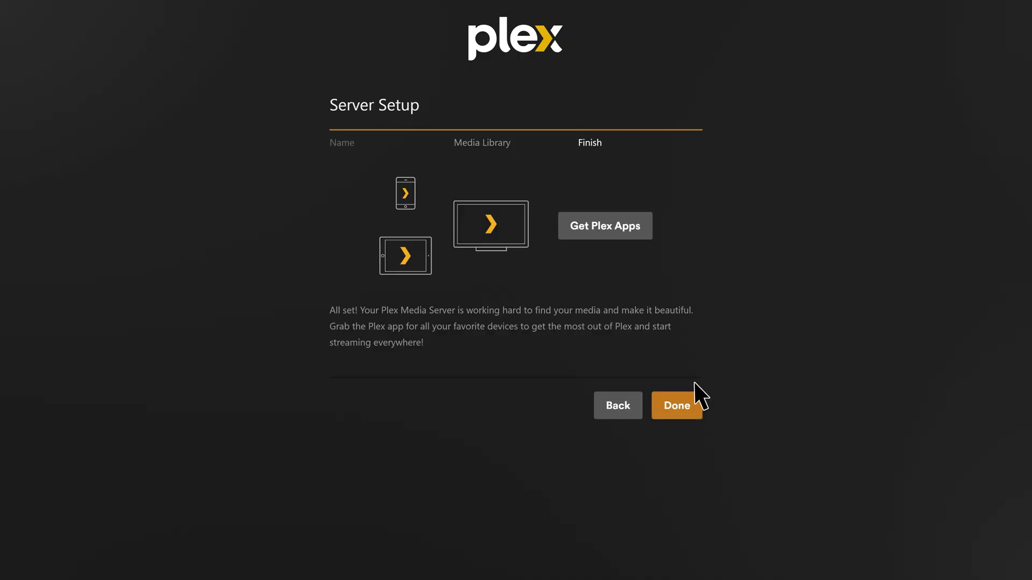
click(681, 408)
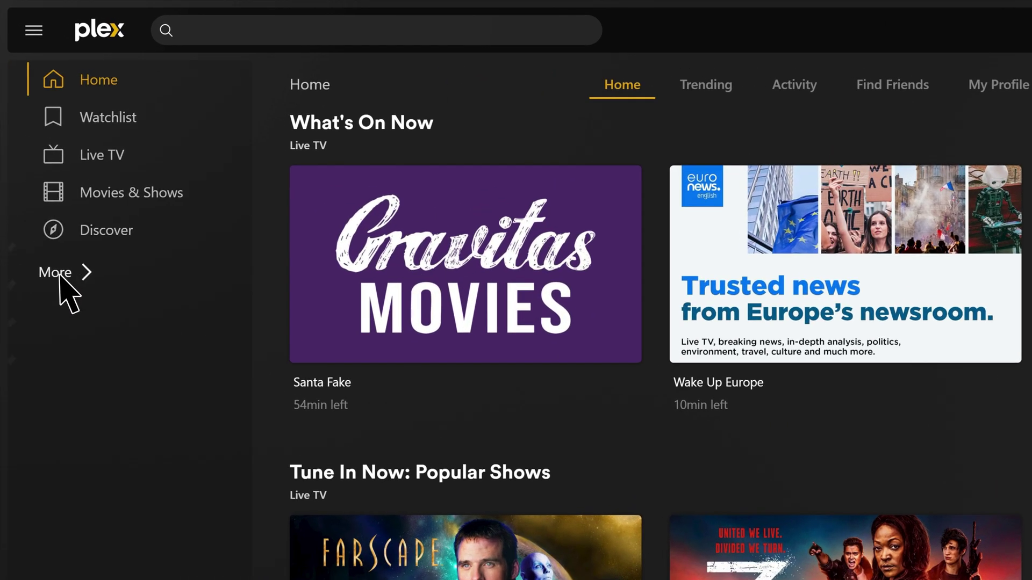
Return from Plex Web to the BeeStation apps list.
click(60, 274)
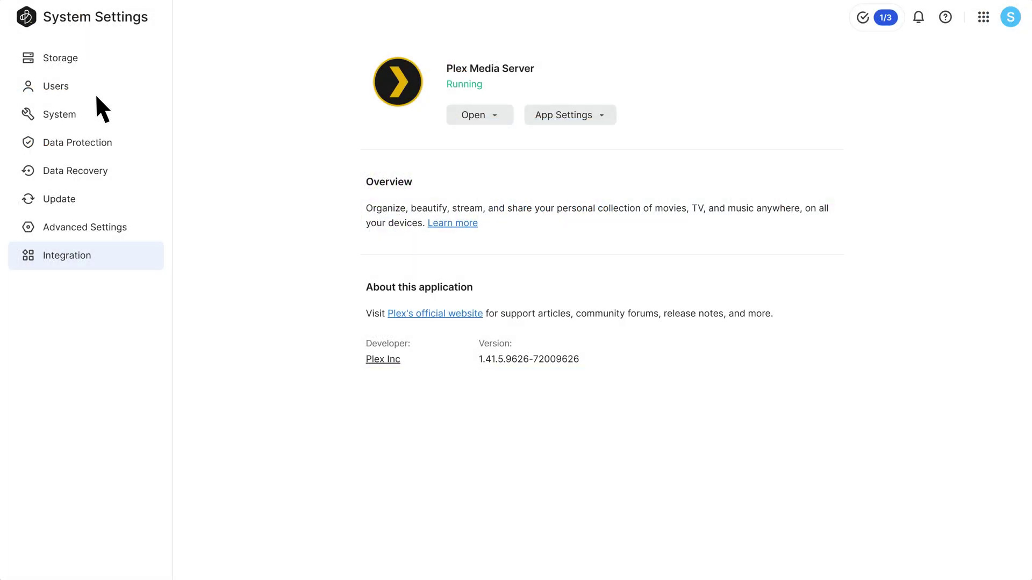
click(982, 17)
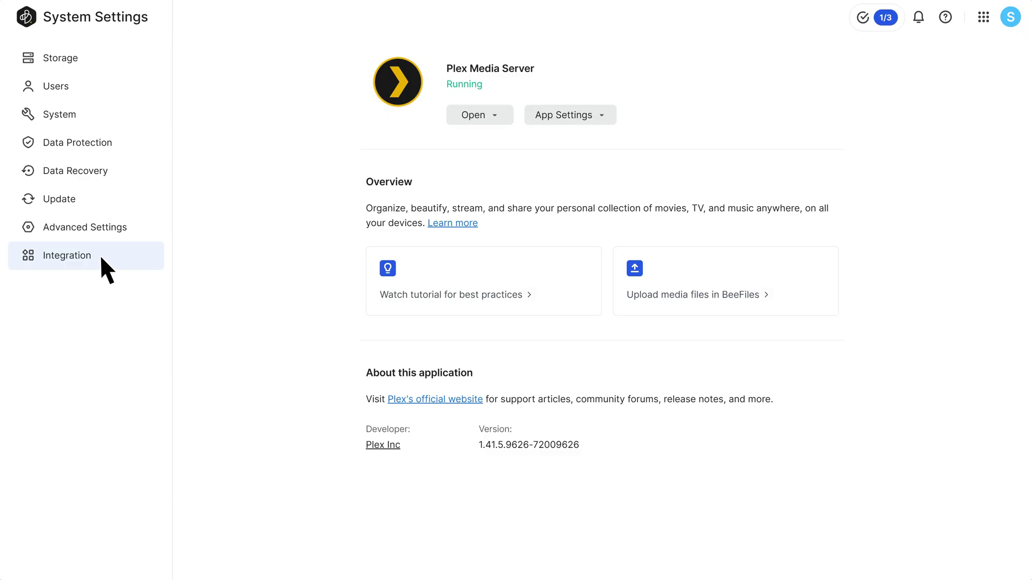
Open the Plex media library in BeeFiles and create an Anime folder.
click(771, 294)
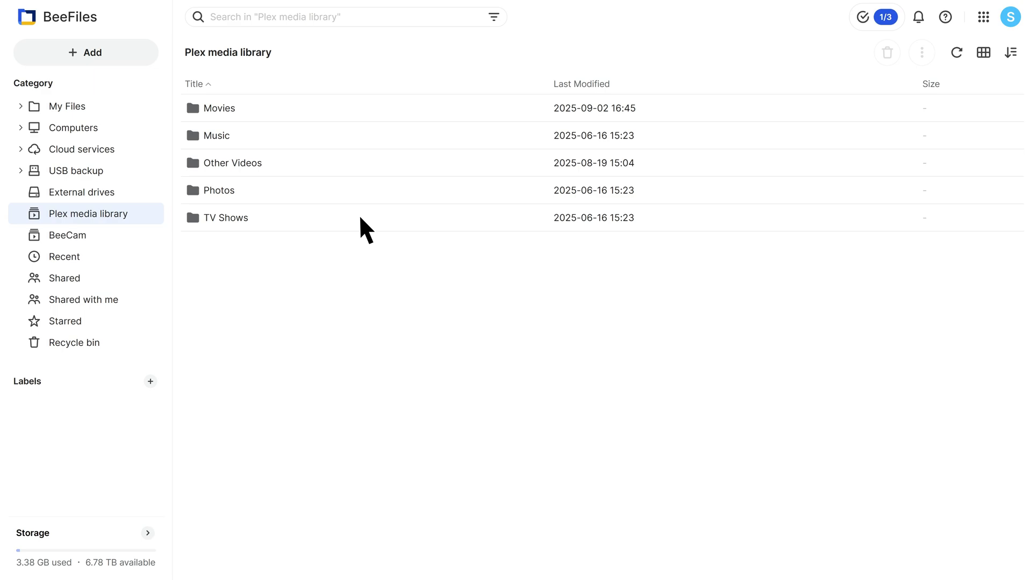
right_click(411, 295)
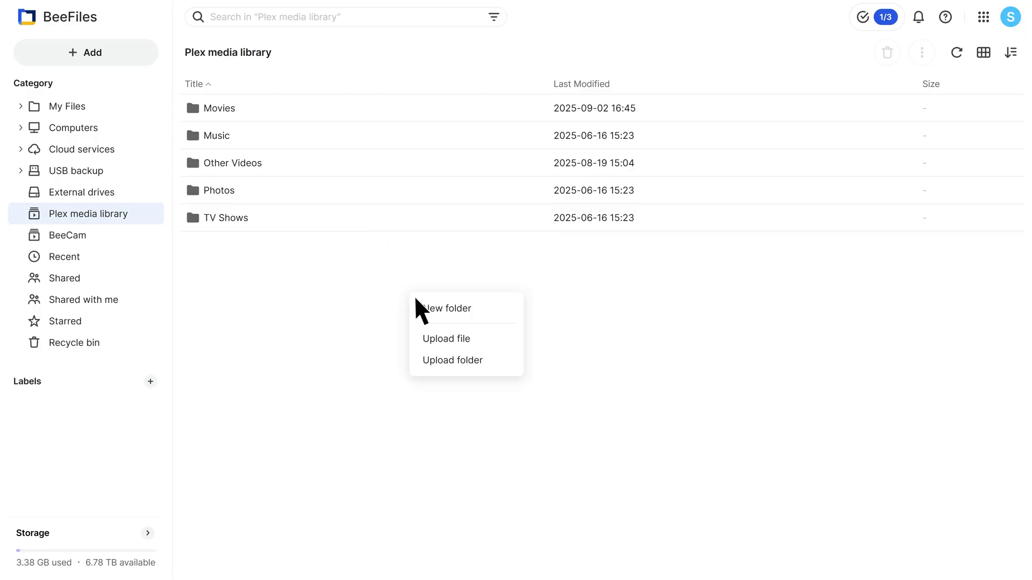
click(479, 309)
text(Anime)
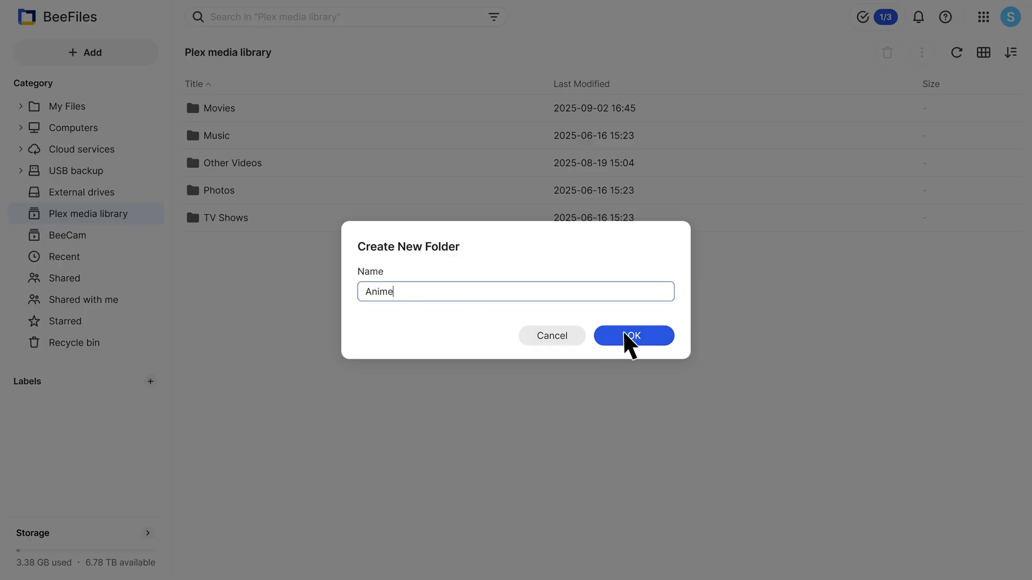
click(634, 333)
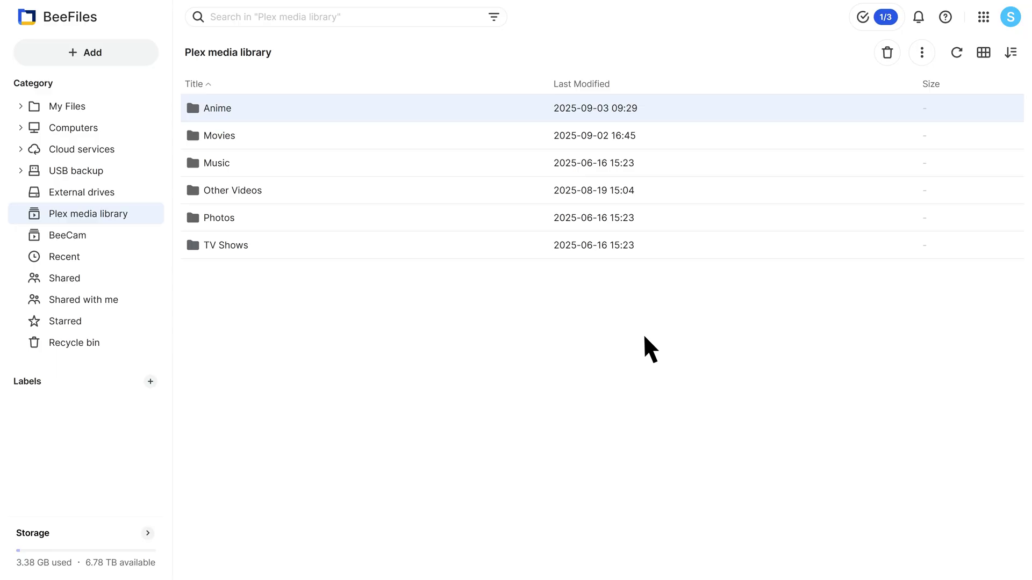
Create a Sci-Fi folder inside Movies, then go back up to Plex media library.
double_click(266, 135)
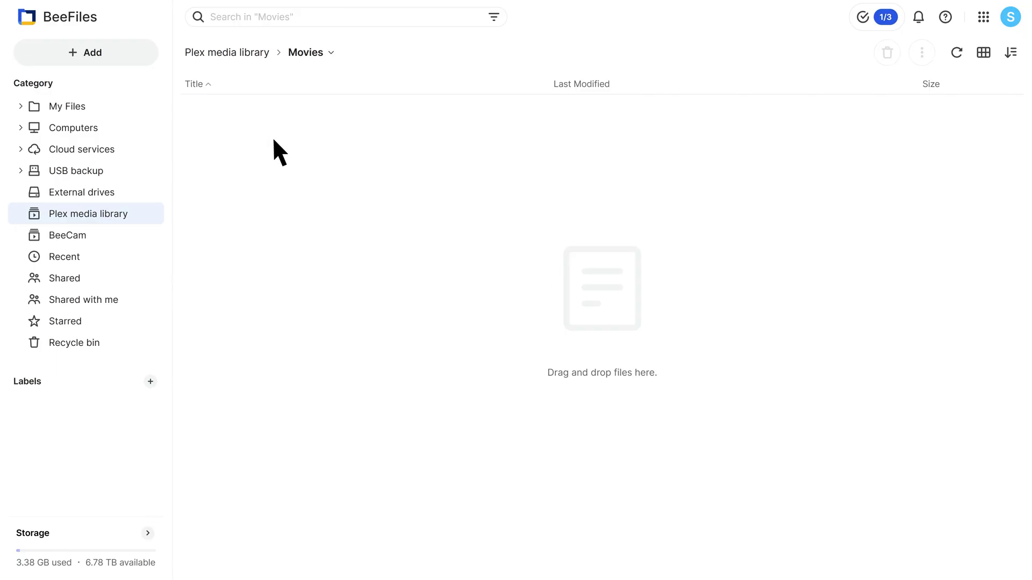
right_click(435, 174)
click(499, 187)
text(Sci)
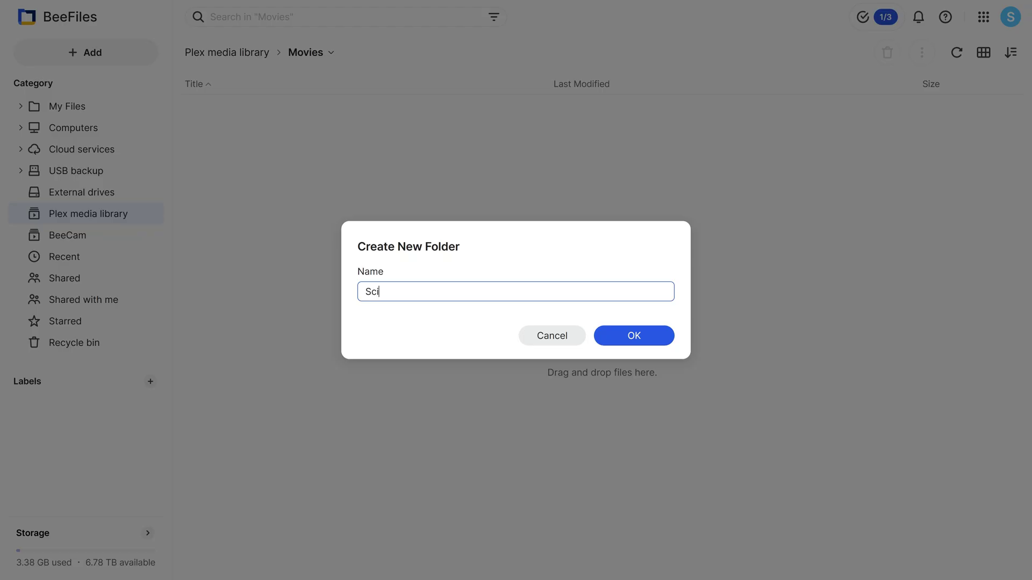
text(-Fi)
click(644, 335)
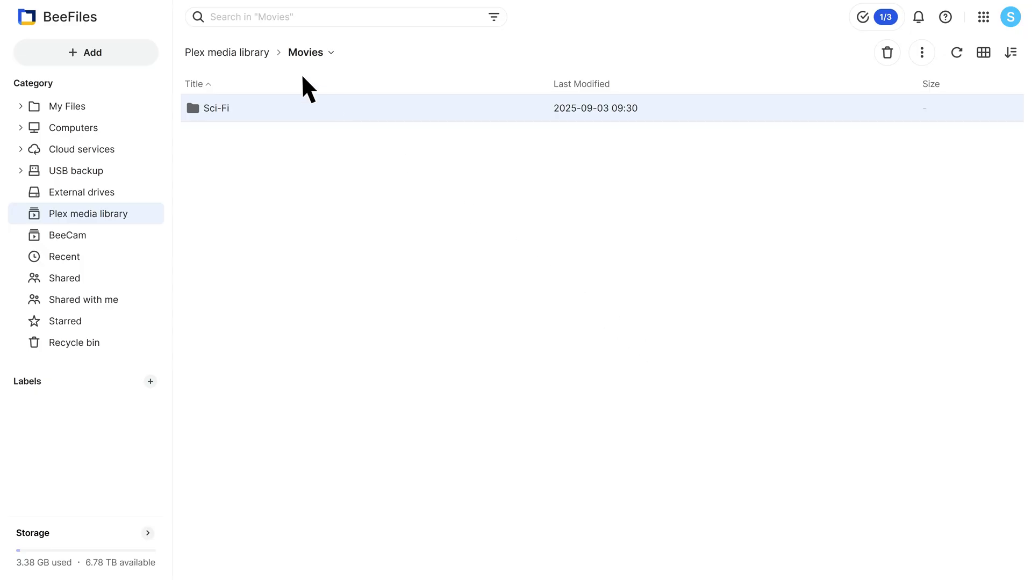
click(226, 51)
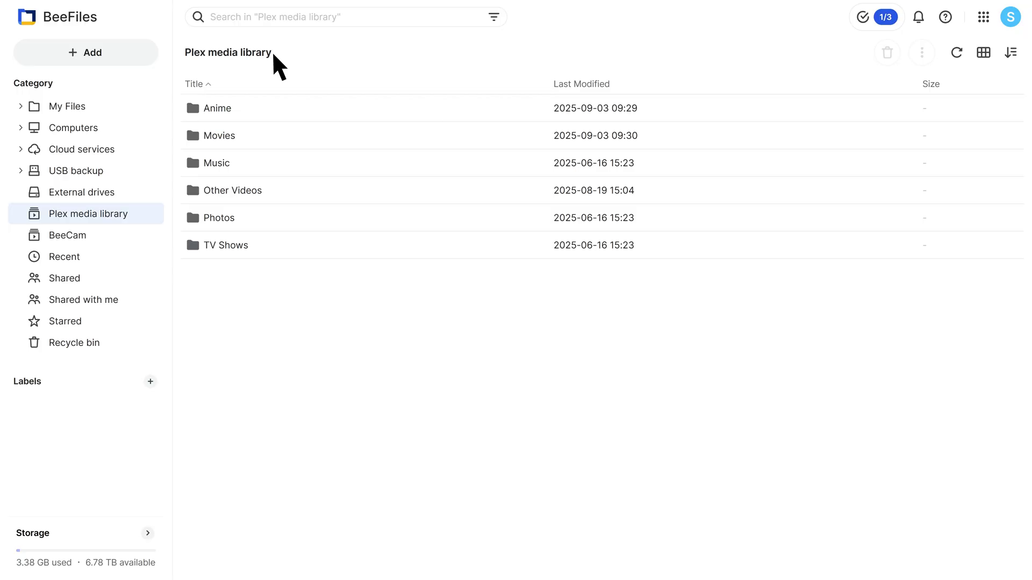
Move The General and The Gold Rush videos from My Files into Plex media library/Movies.
click(97, 105)
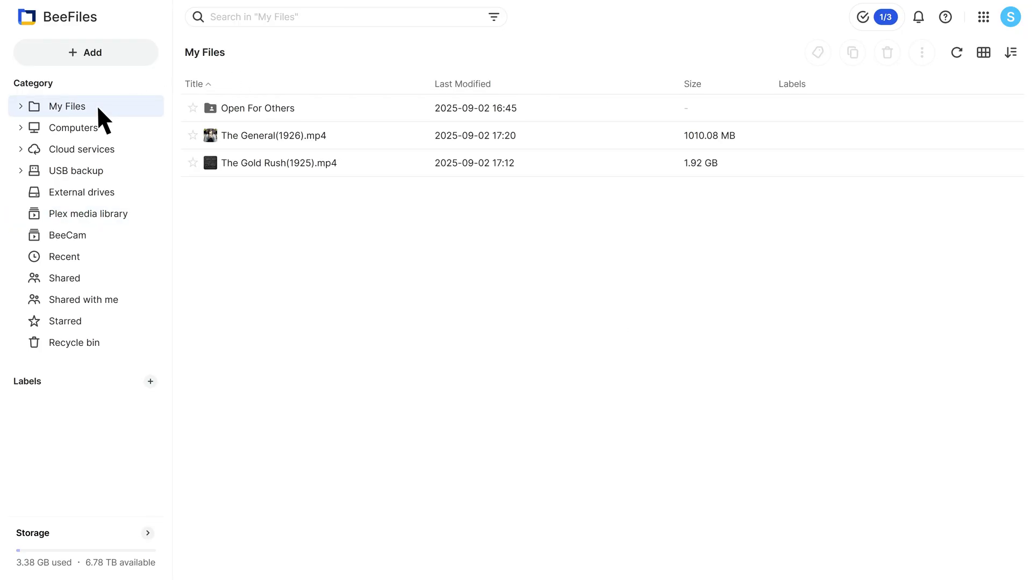
click(365, 135)
shift+click(384, 164)
right_click(383, 167)
click(436, 223)
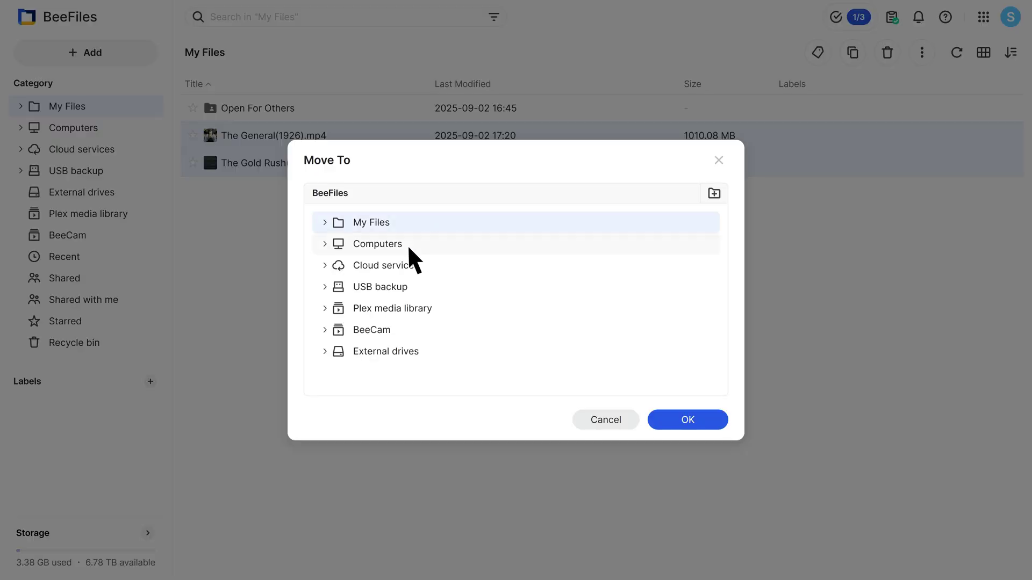
click(325, 307)
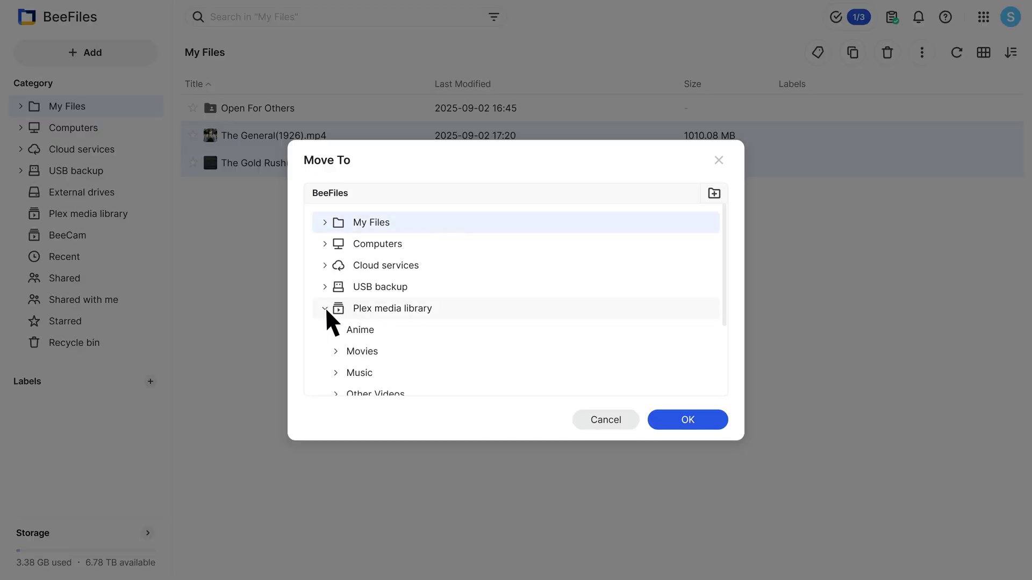
click(378, 351)
click(698, 419)
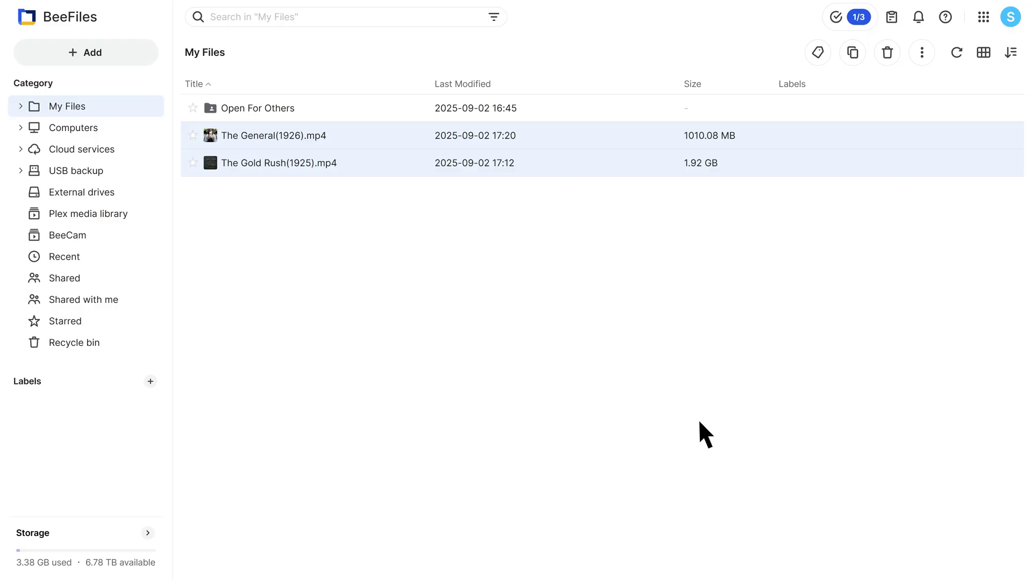
click(575, 23)
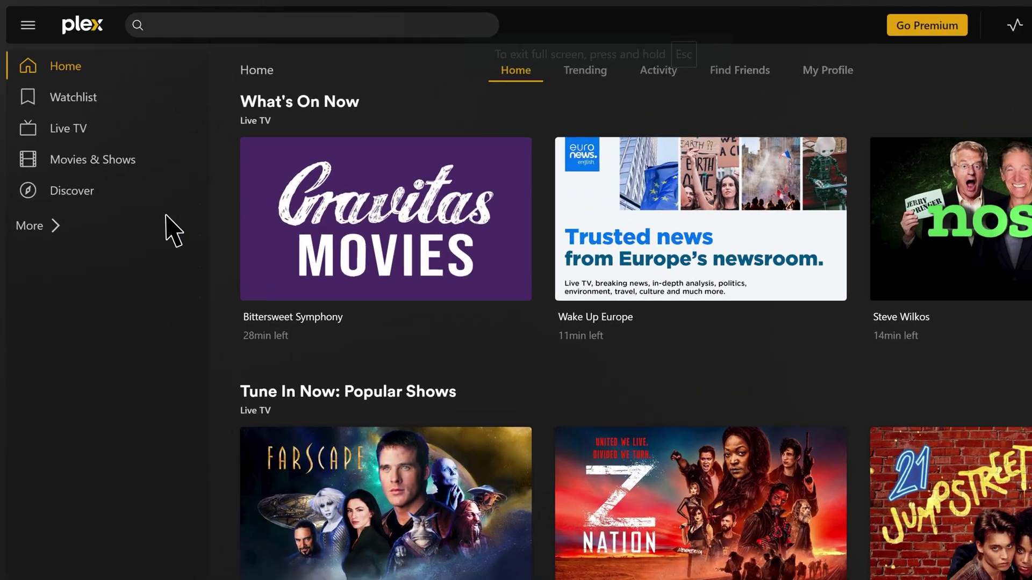
Start a new Movies-type library named Movies with English as its language.
click(122, 195)
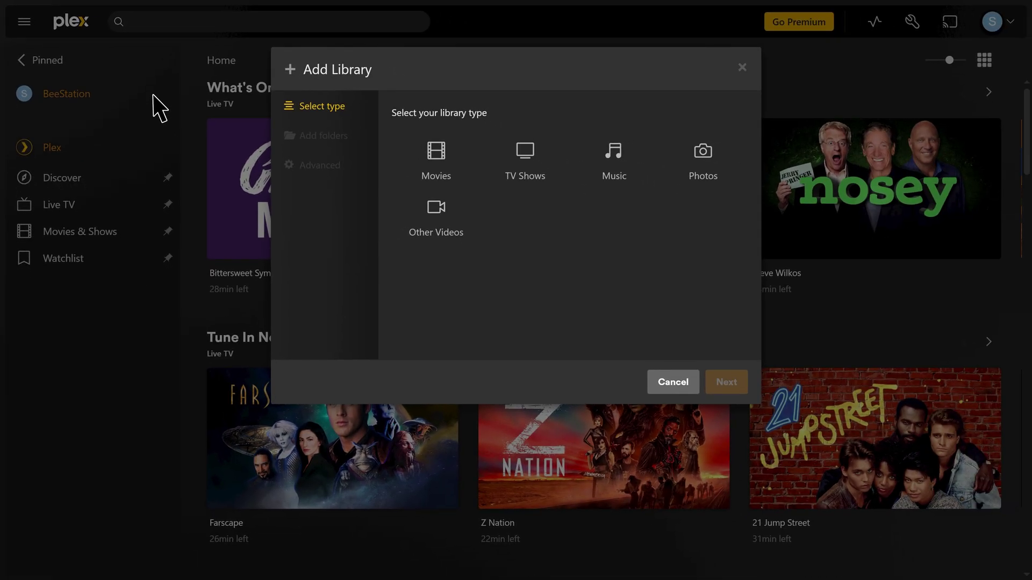
click(452, 165)
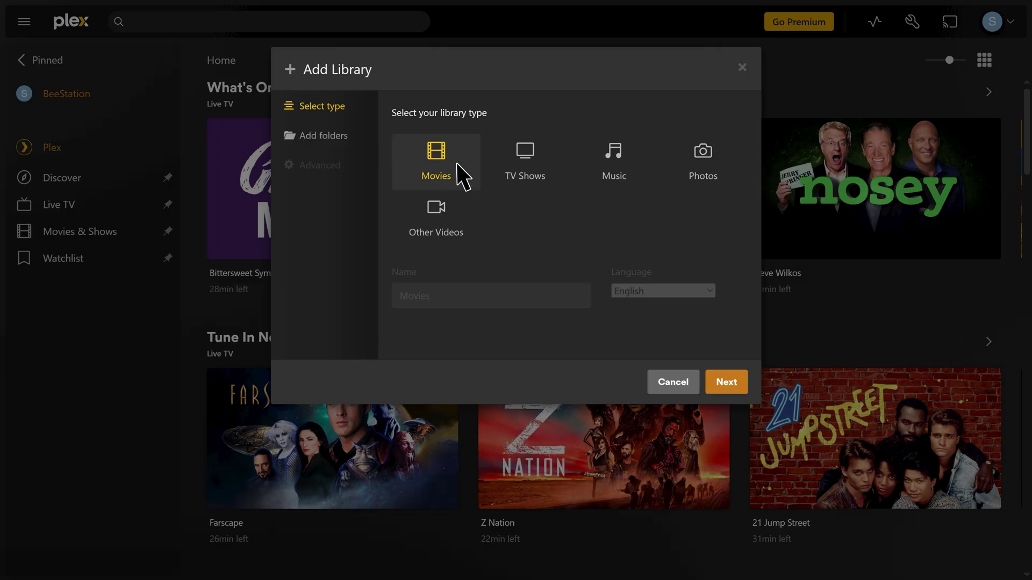
click(445, 294)
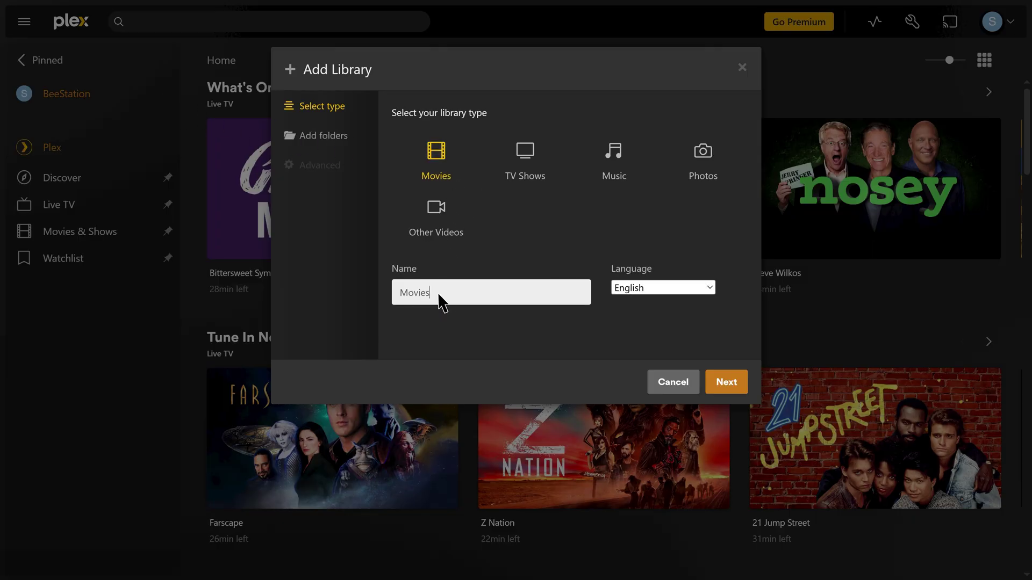
click(708, 288)
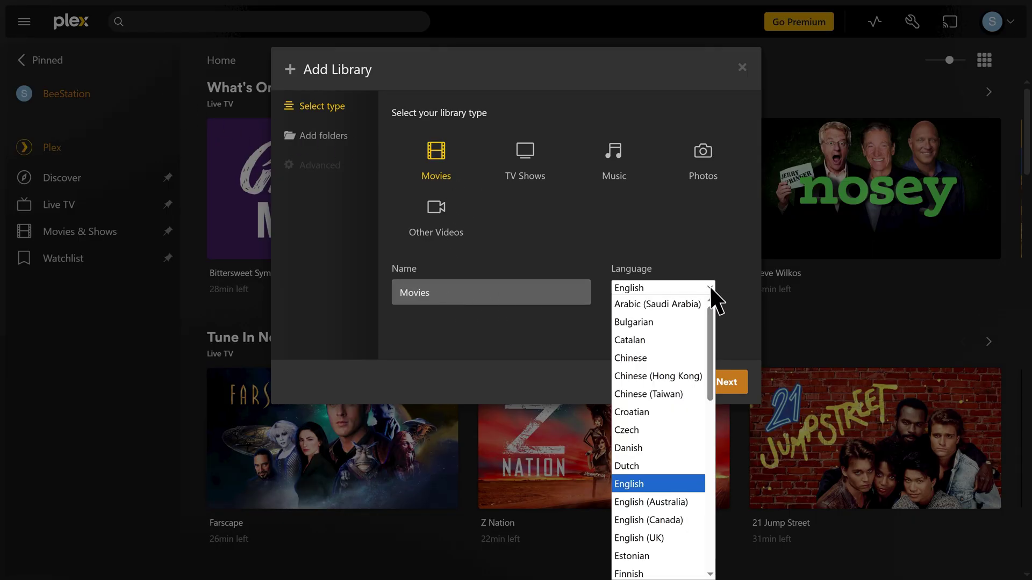
click(714, 294)
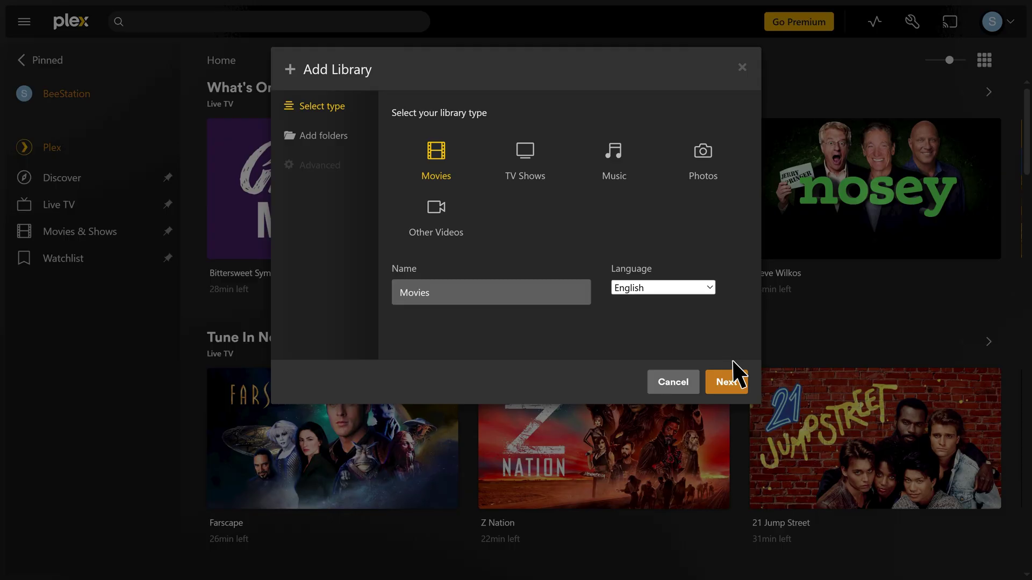
click(727, 382)
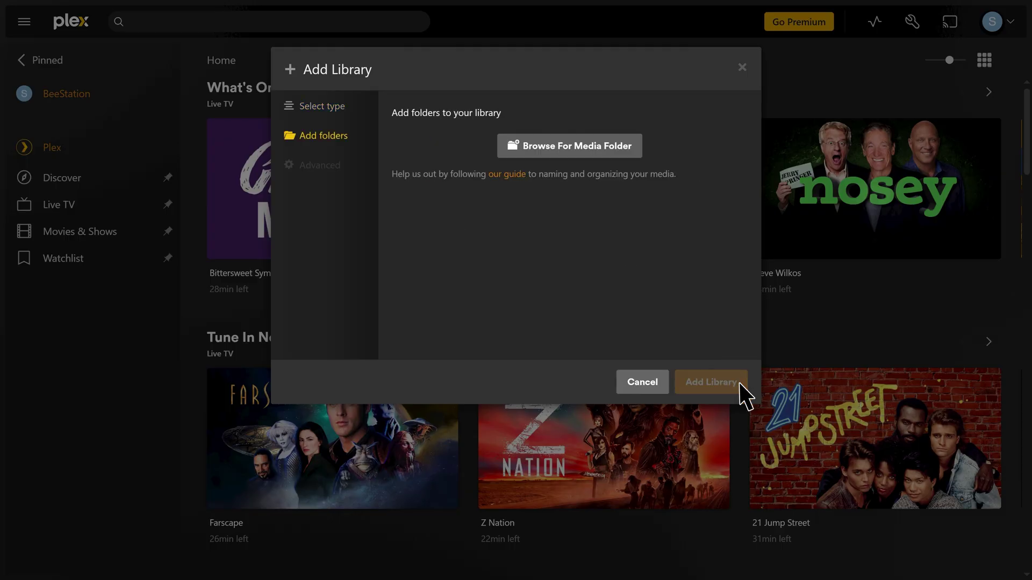
Add /volume1/PlexMediaLibrary/Movies as the library's media folder.
click(579, 146)
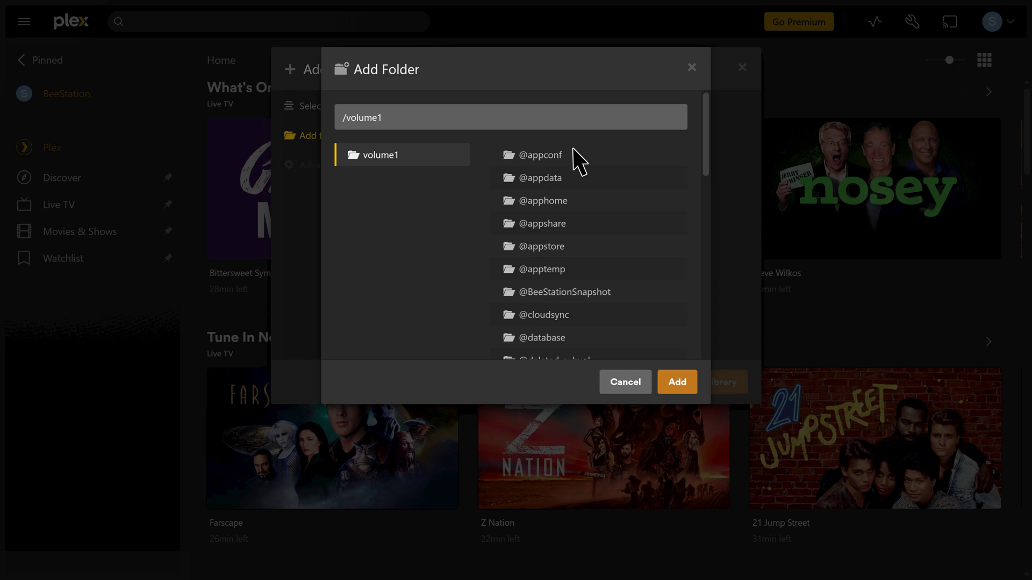
drag(706, 139, 709, 327)
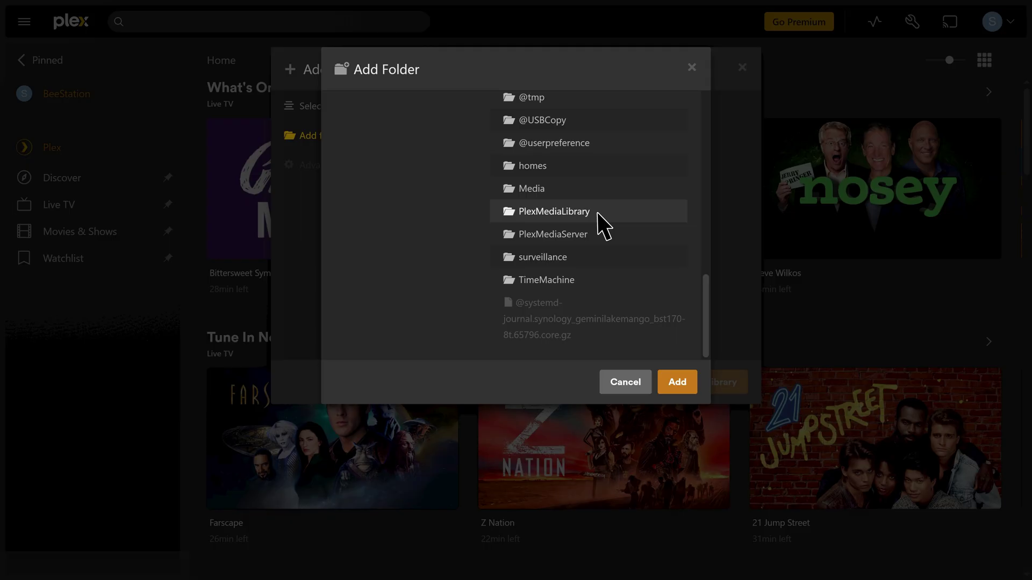
click(564, 211)
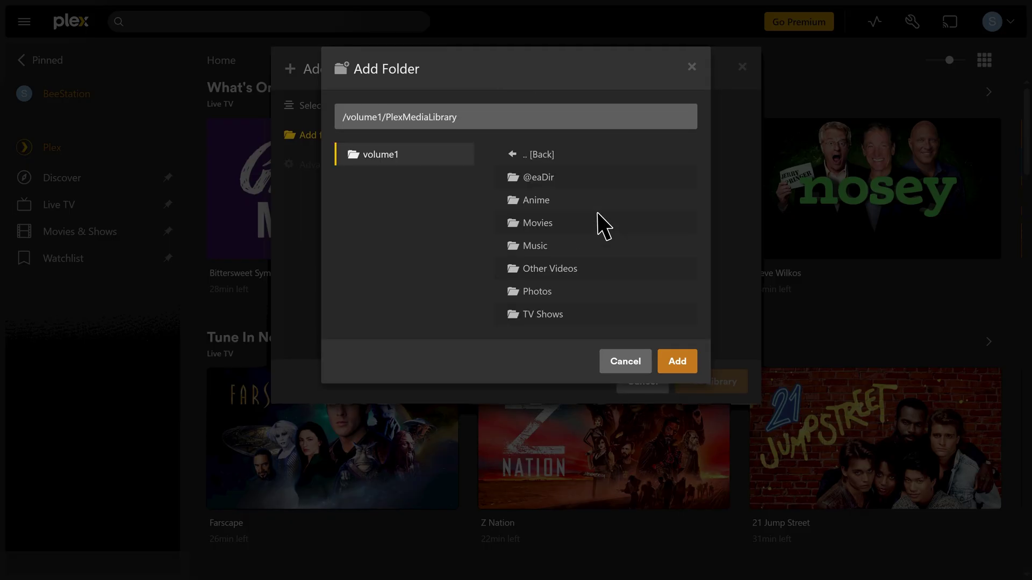
click(579, 223)
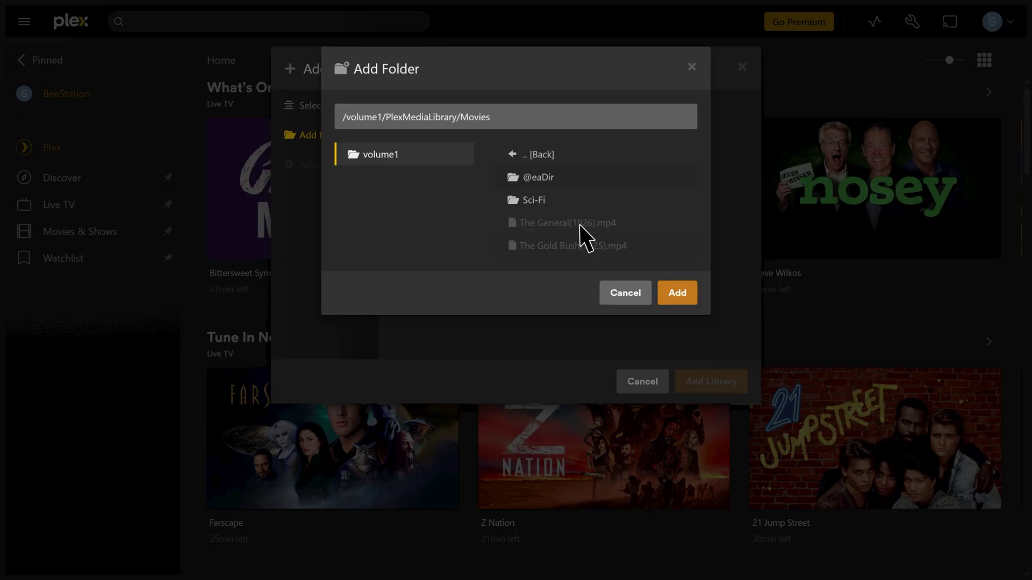
click(677, 294)
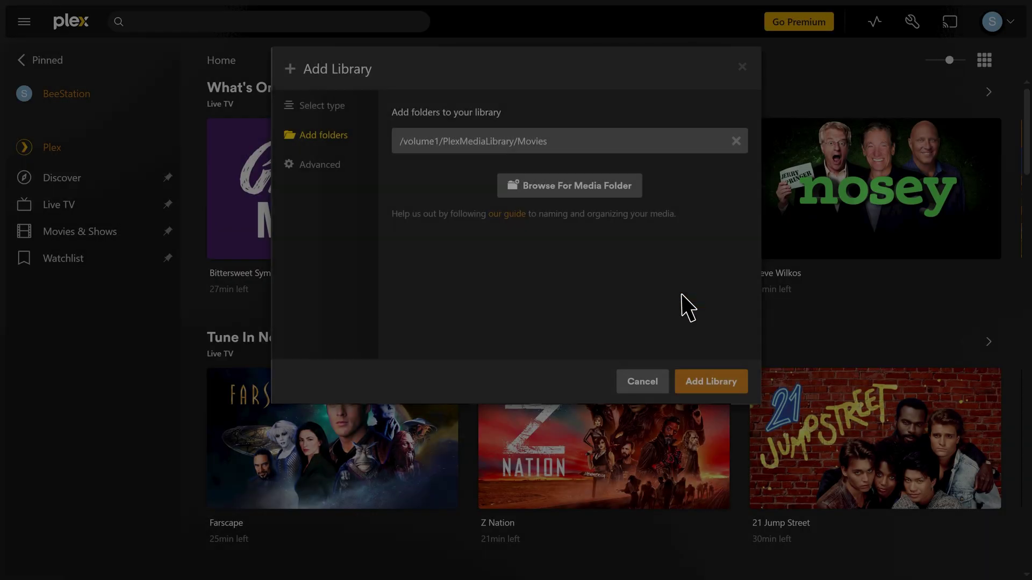
Create the Movies library, scan its files, and open The Gold Rush's details.
click(711, 383)
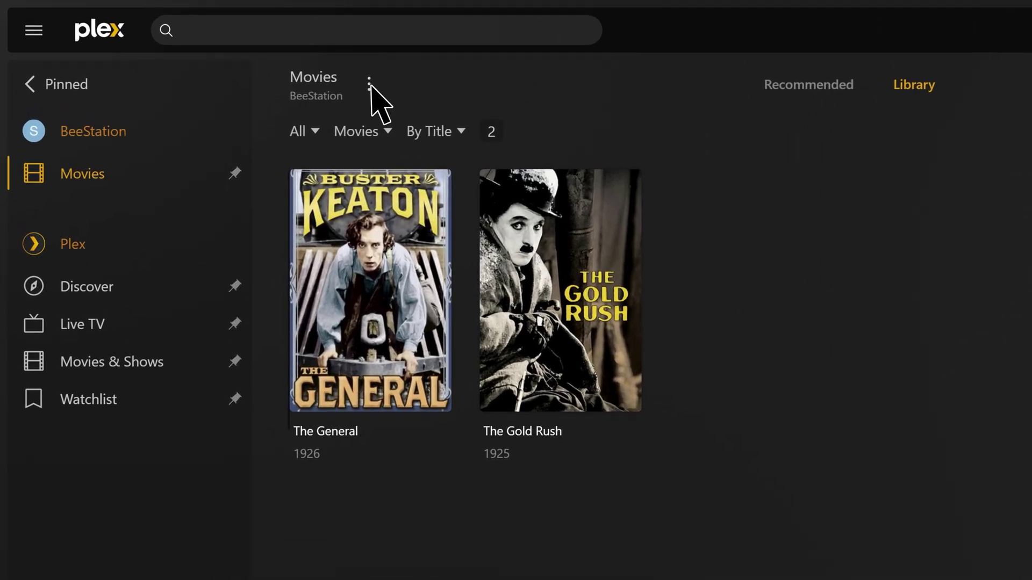
click(369, 85)
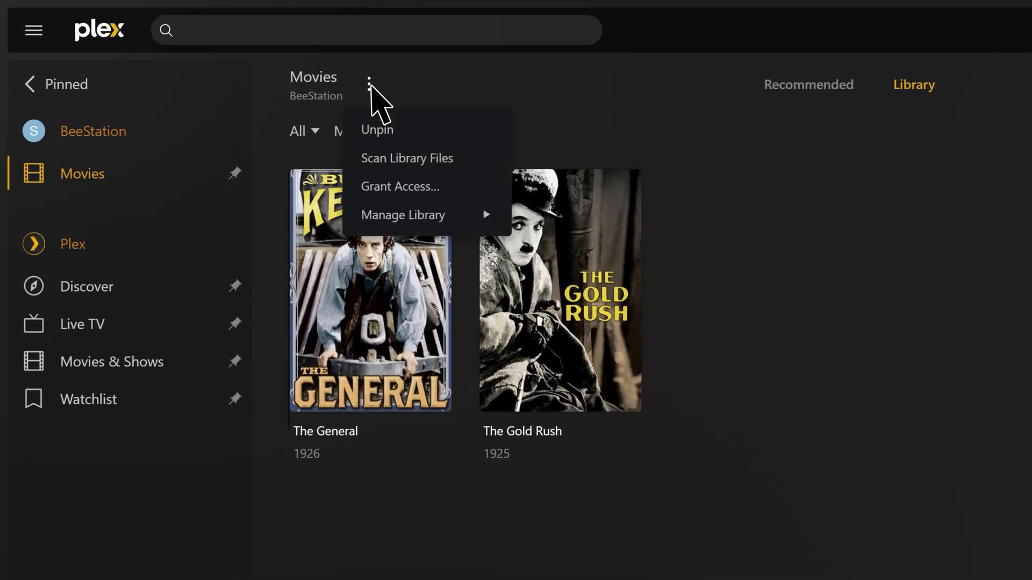
click(452, 158)
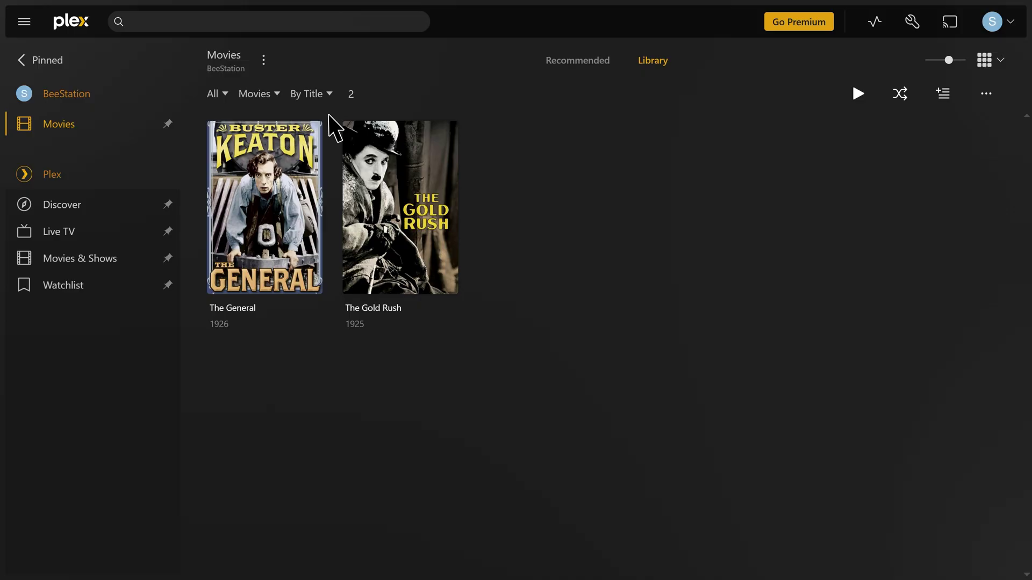
click(399, 197)
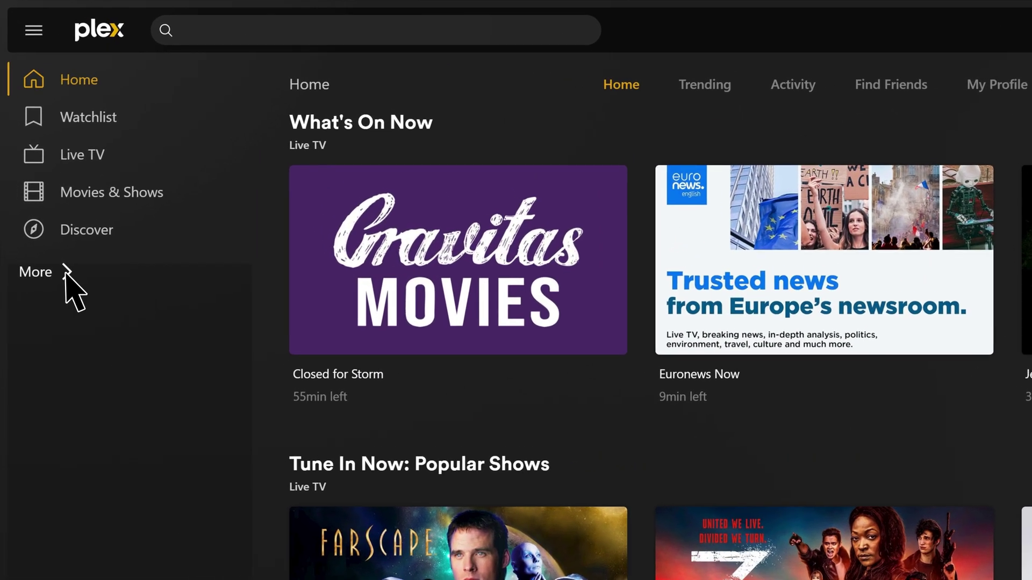
Enable Remote Access in the BeeStation server's Plex settings.
click(67, 274)
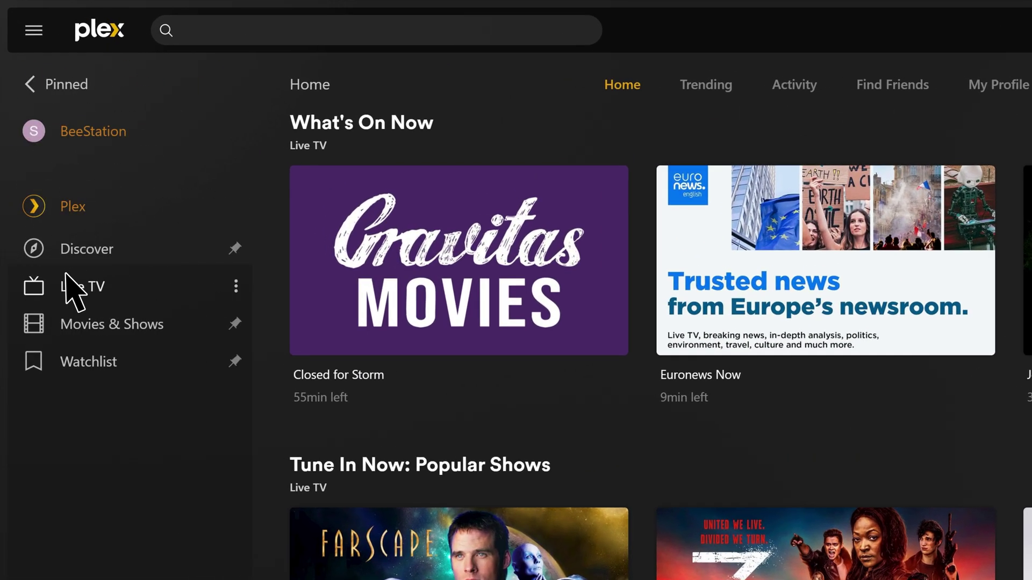
click(236, 131)
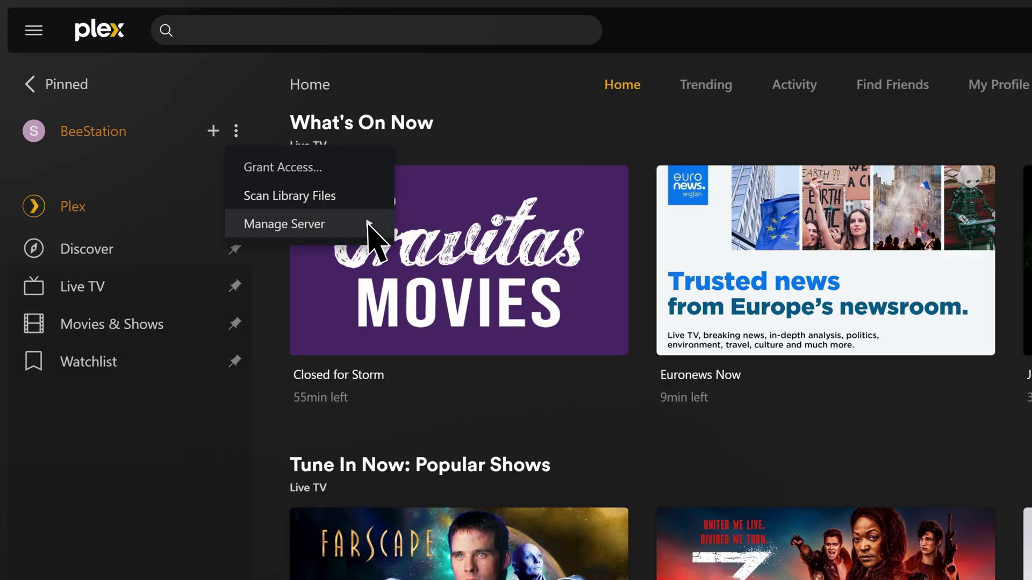
mouse_move(271, 212)
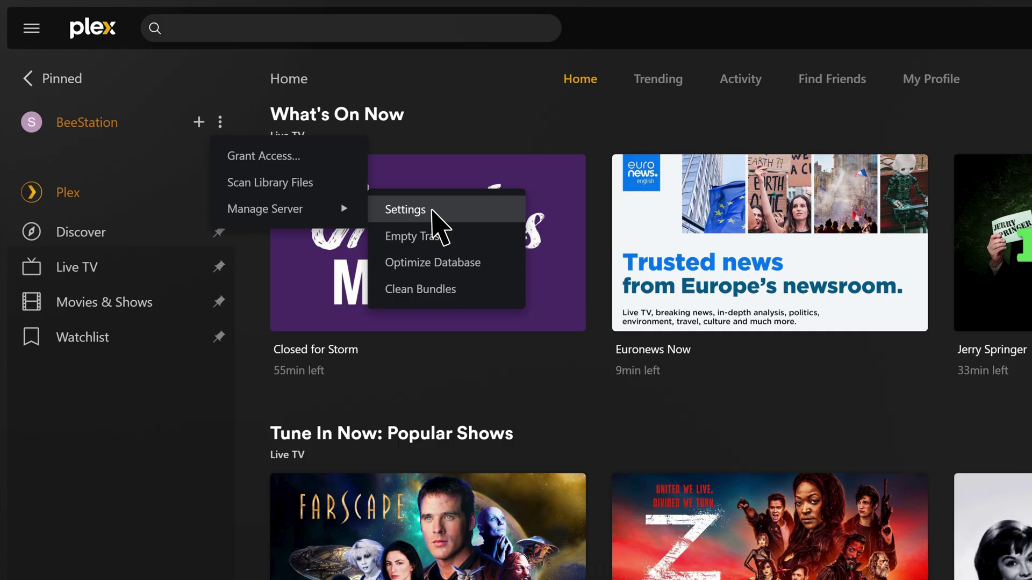
click(434, 225)
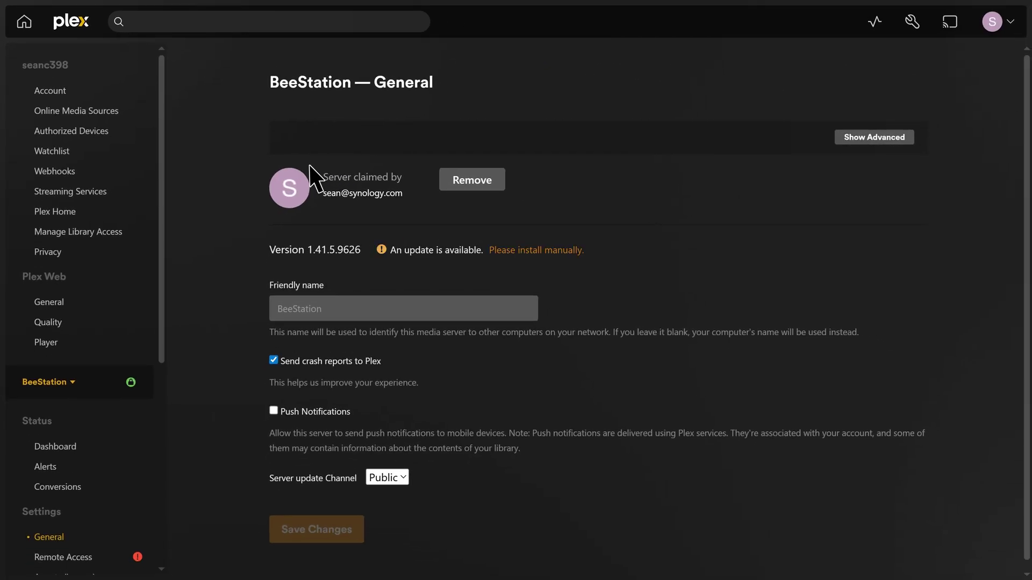
drag(163, 207, 165, 412)
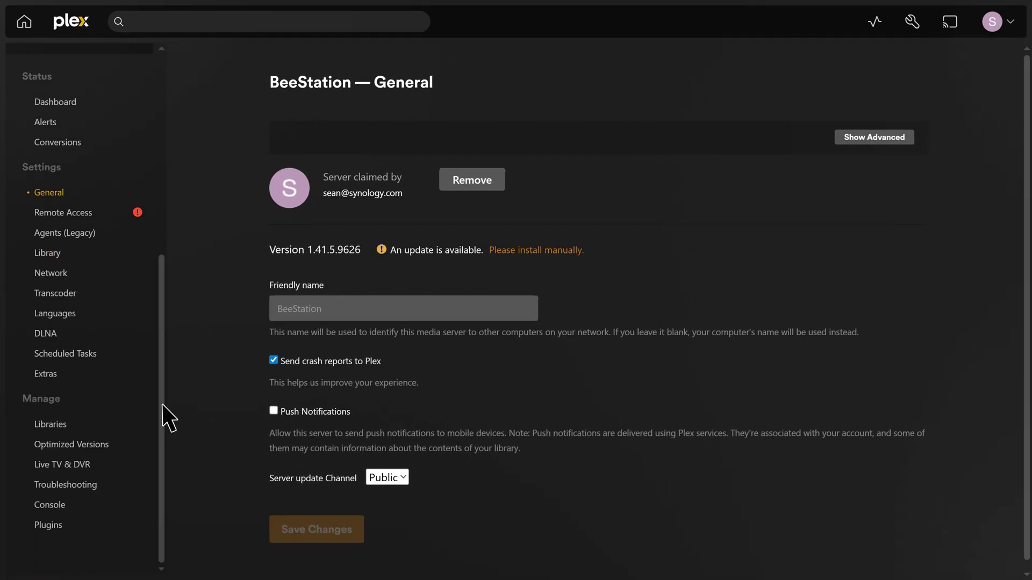
click(63, 212)
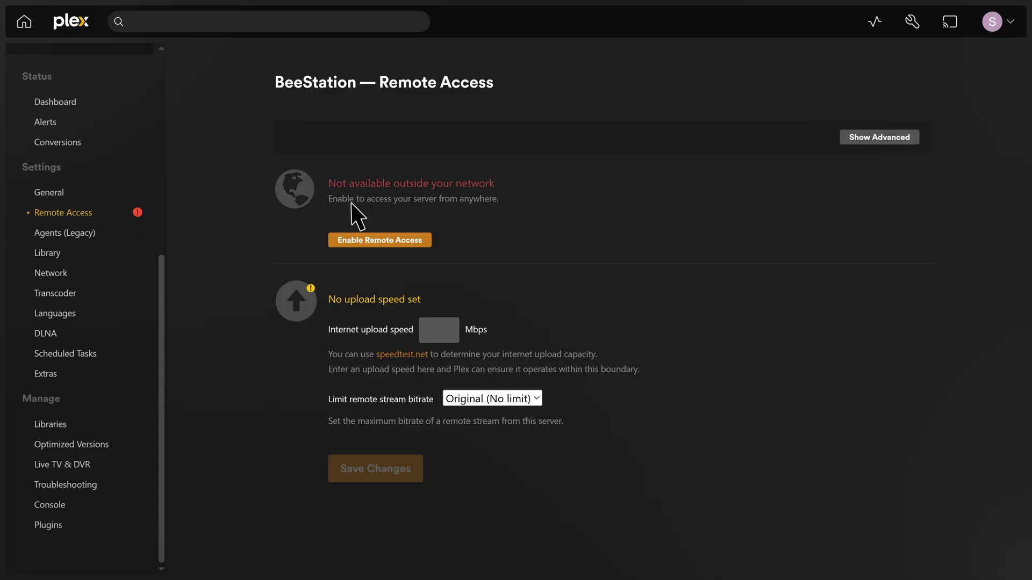
click(395, 241)
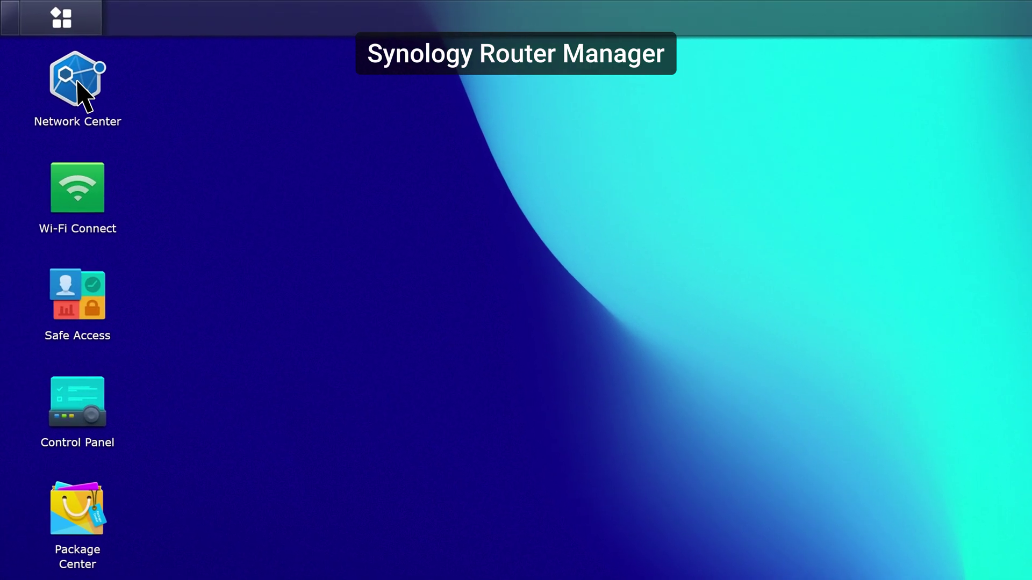
Tick Enable UPnP in the Primary Network's Advanced settings and save.
click(57, 56)
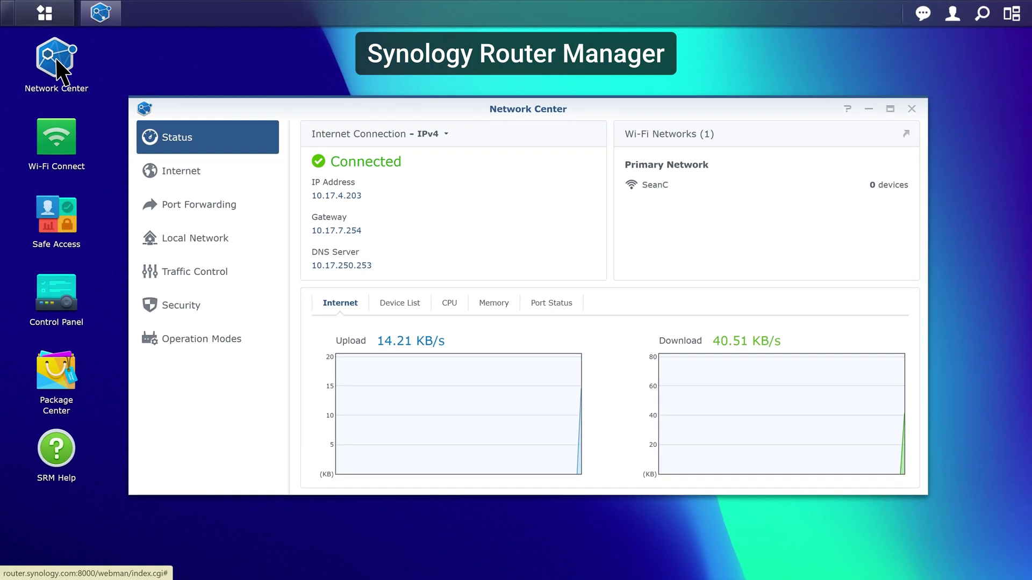
click(239, 240)
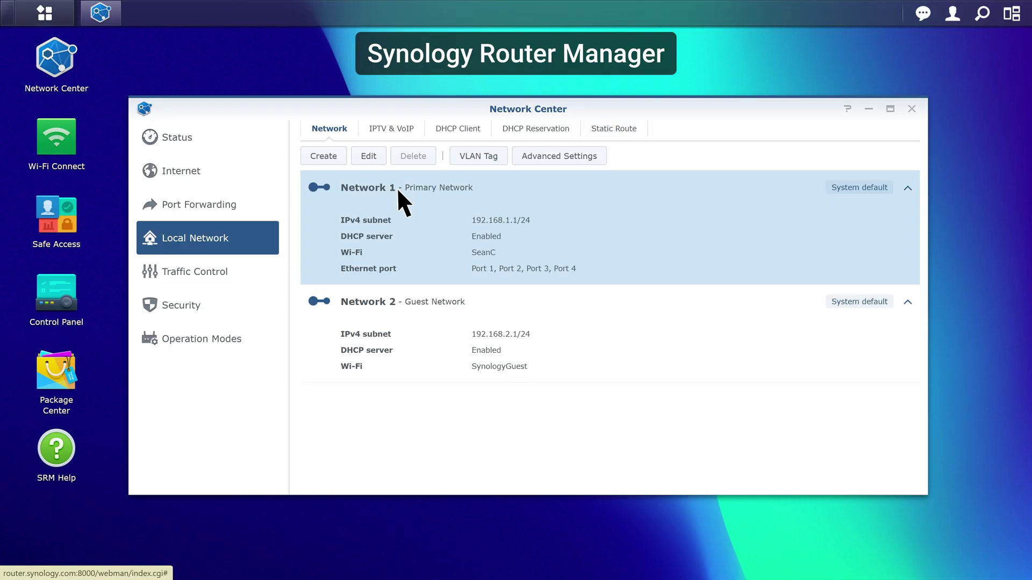
click(371, 156)
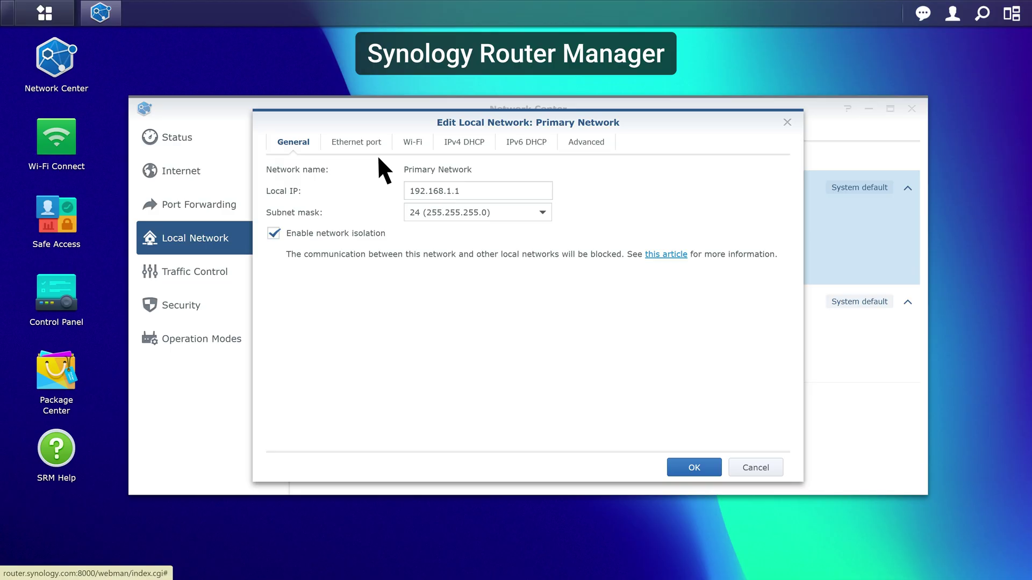
click(603, 142)
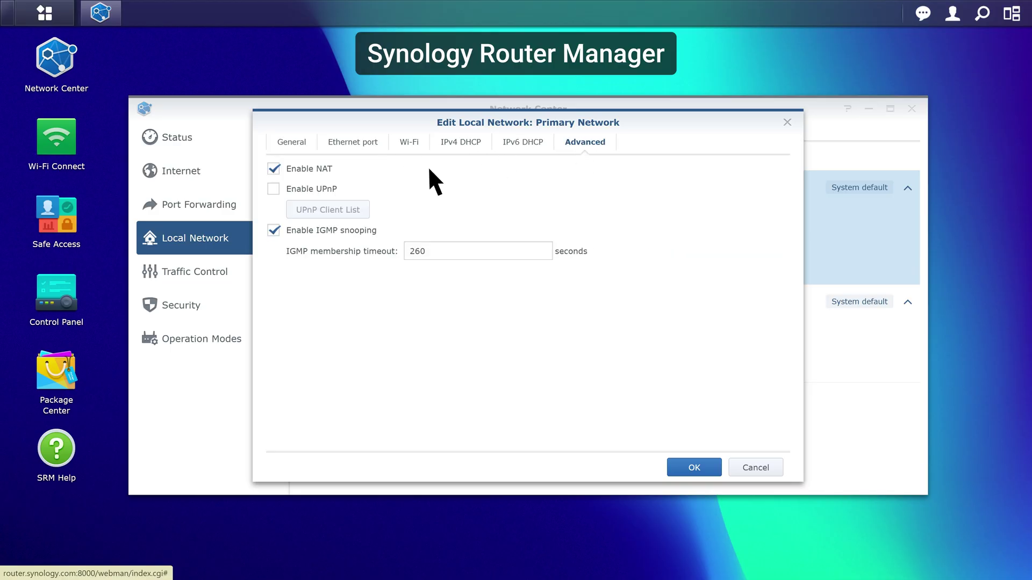
click(273, 188)
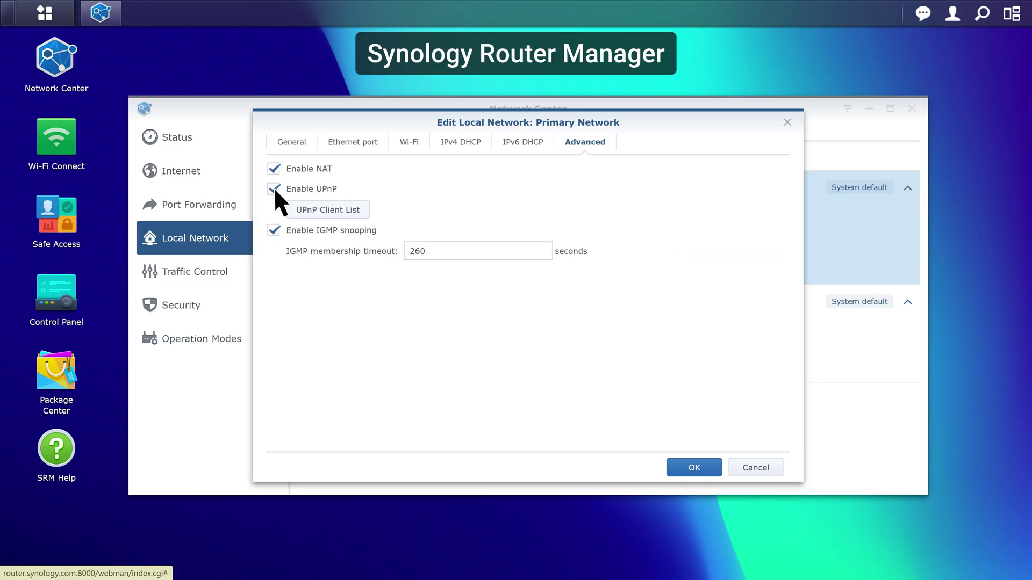
click(695, 468)
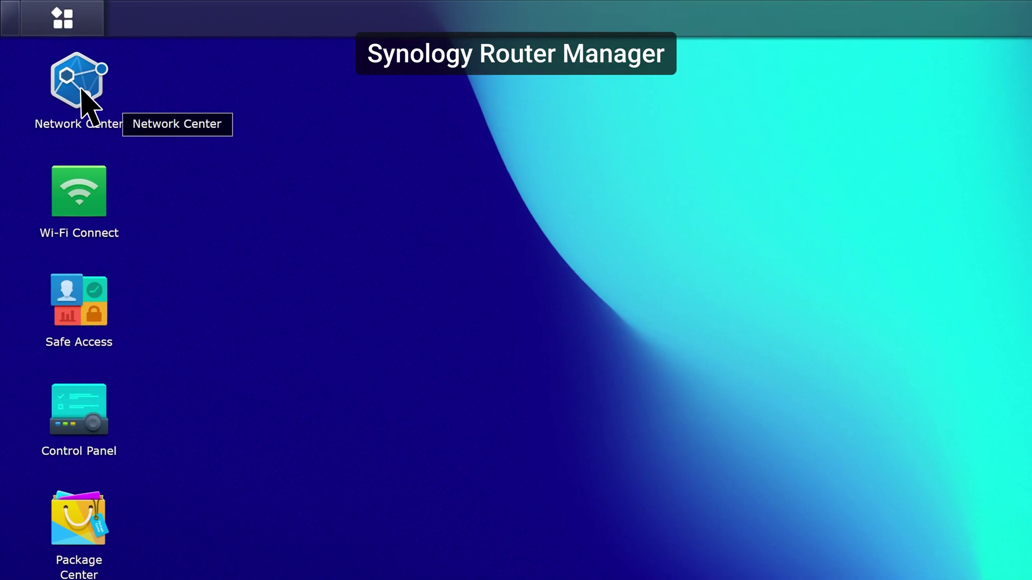
Create and apply router rule 'Plex on BeeStation Plus' forwarding public port 32400 to BeeStation 192.168.1.10.
click(81, 93)
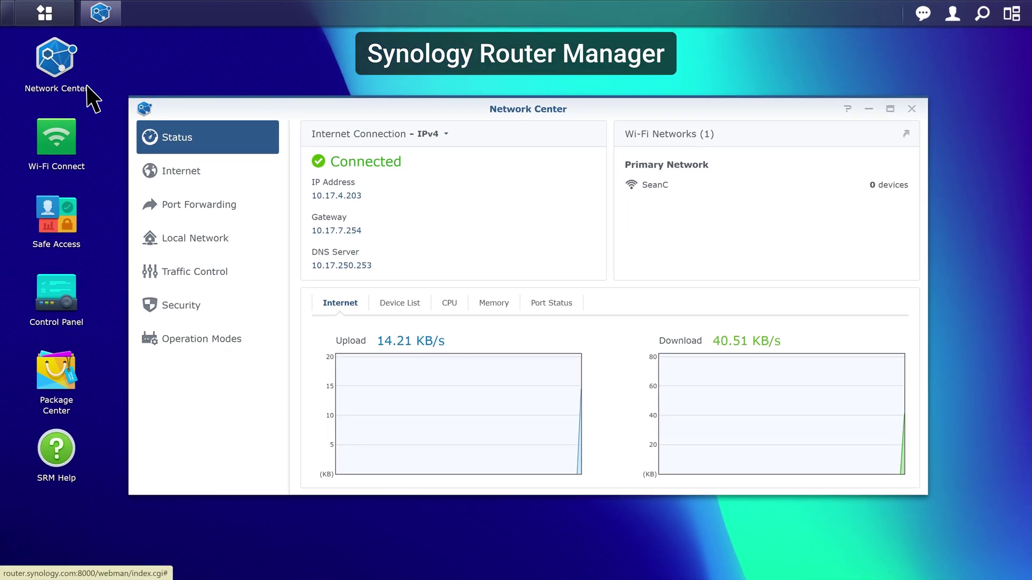
click(241, 203)
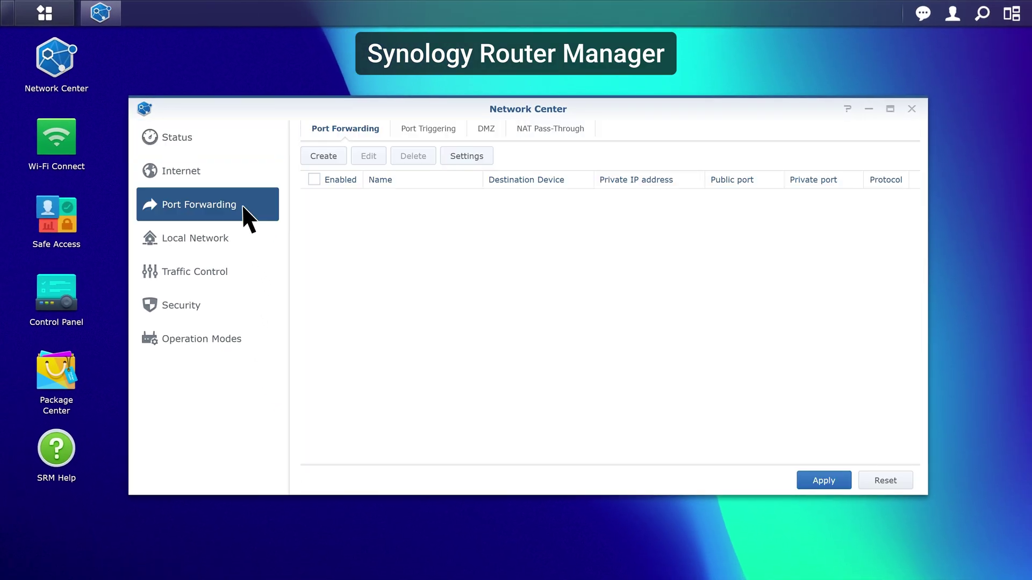
click(331, 156)
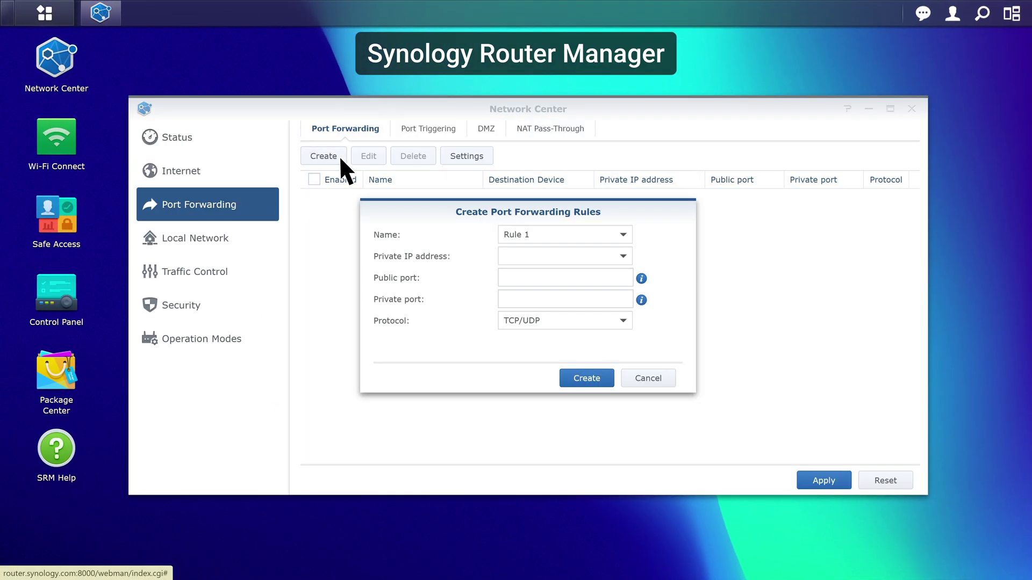
click(502, 241)
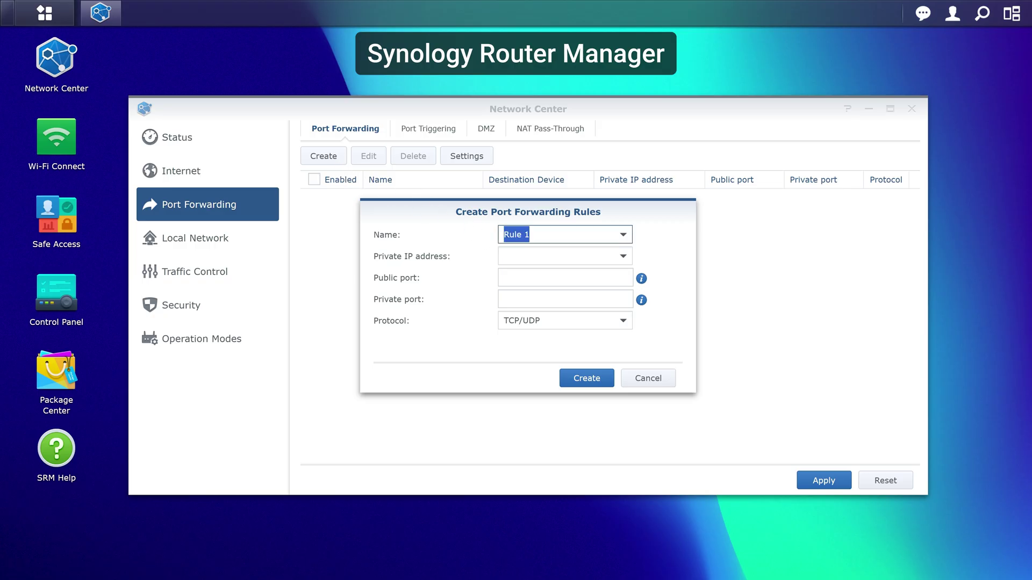
text(Plex on BeeStation Plus)
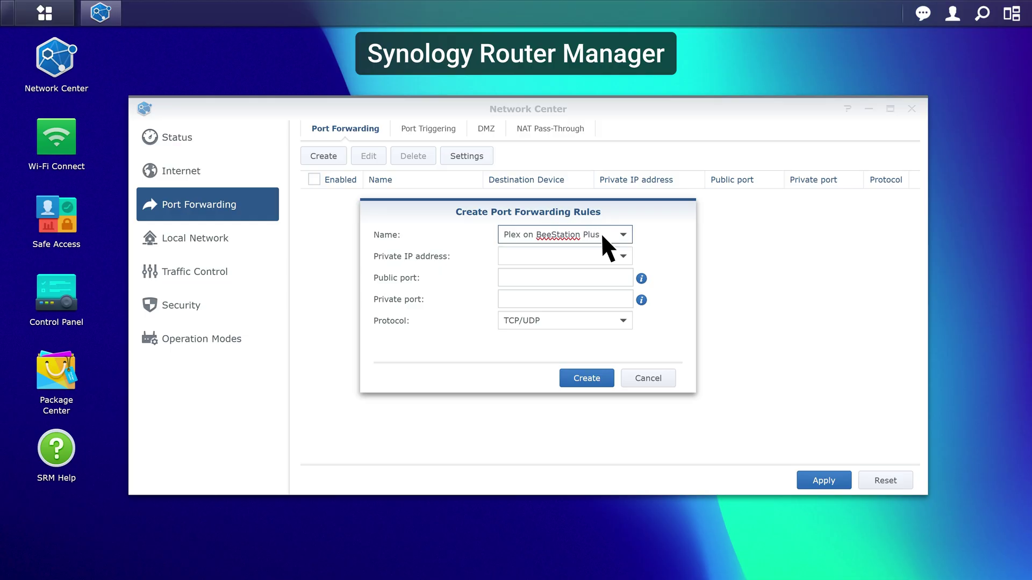
click(623, 254)
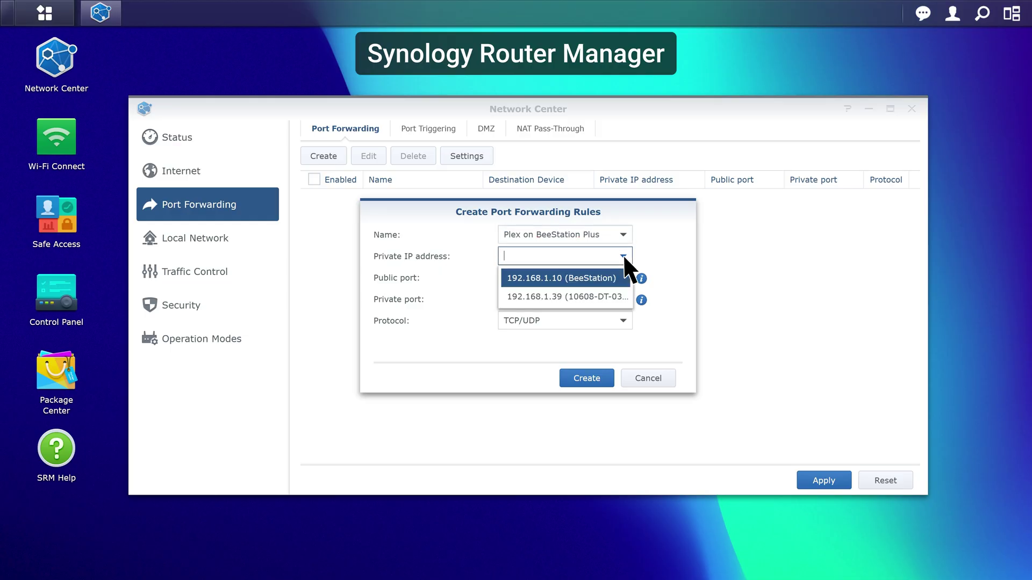
click(563, 277)
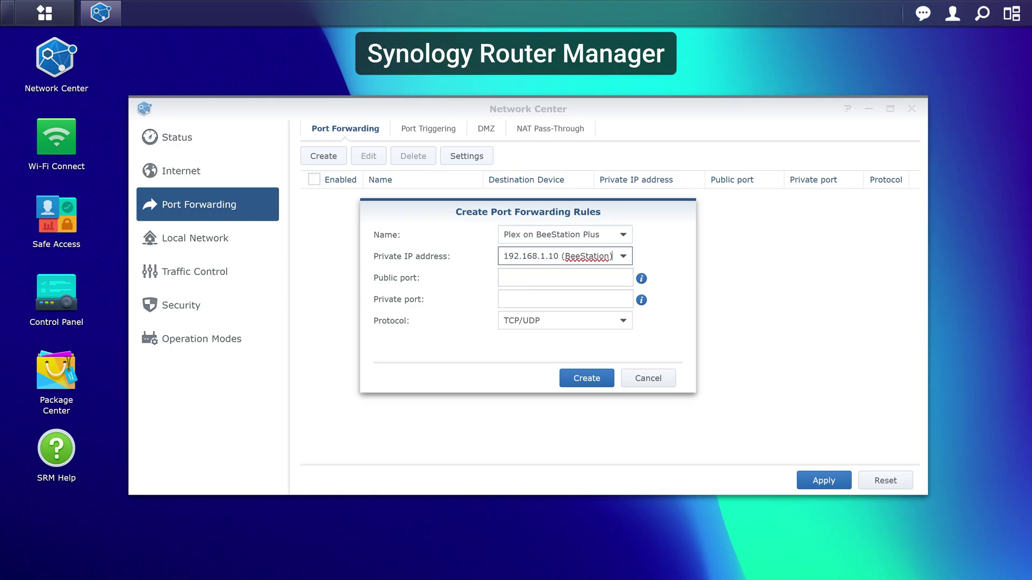
click(563, 277)
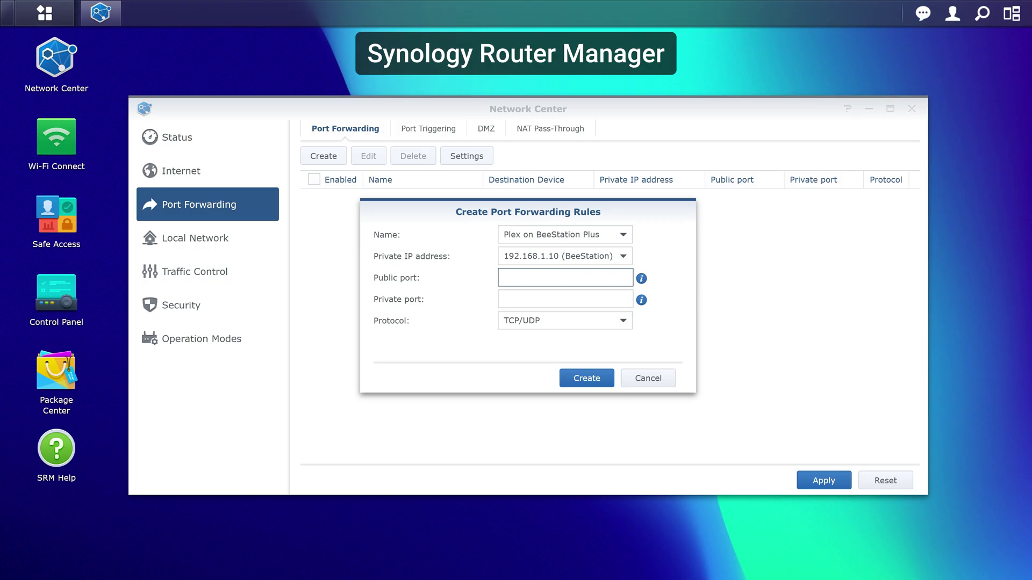
text(32400)
click(602, 378)
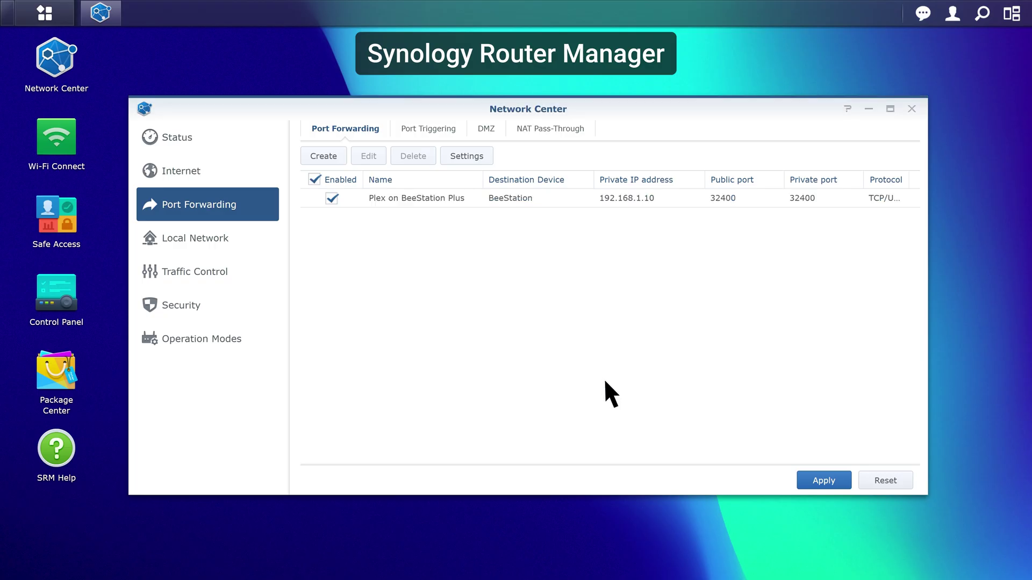
click(838, 481)
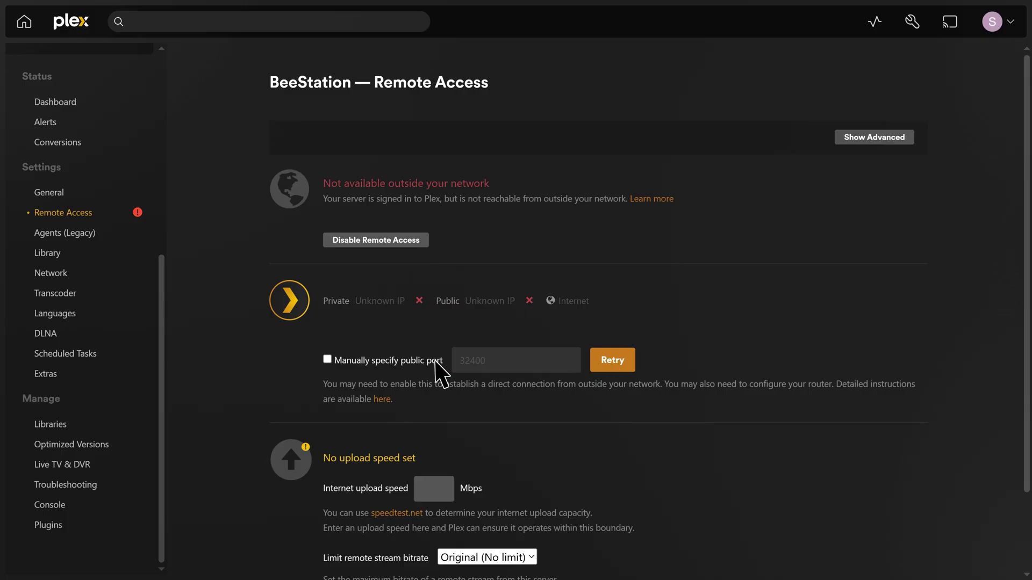
Tick 'Manually specify public port' with 32400 on Plex Remote Access, then retry.
click(327, 360)
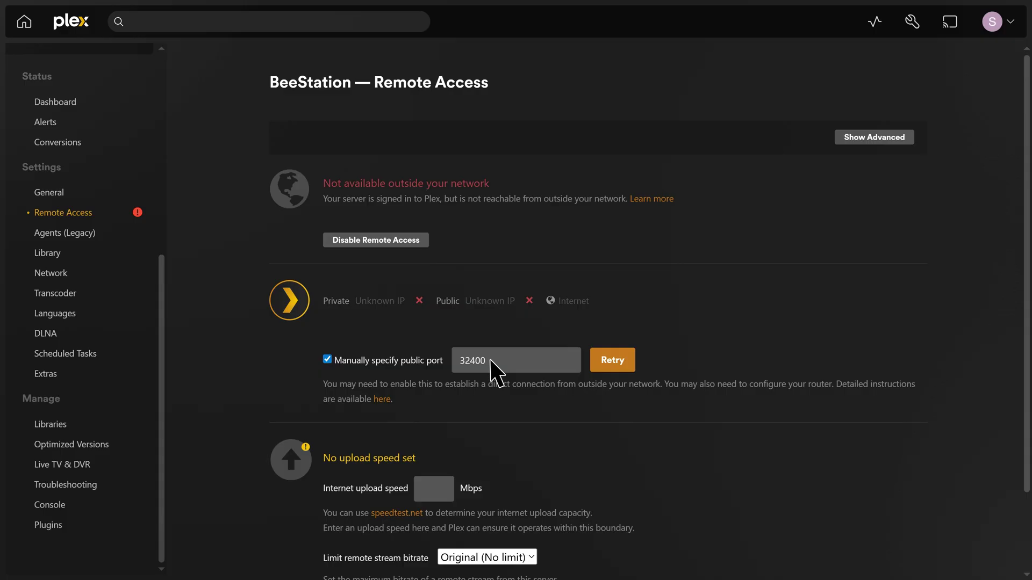
click(612, 361)
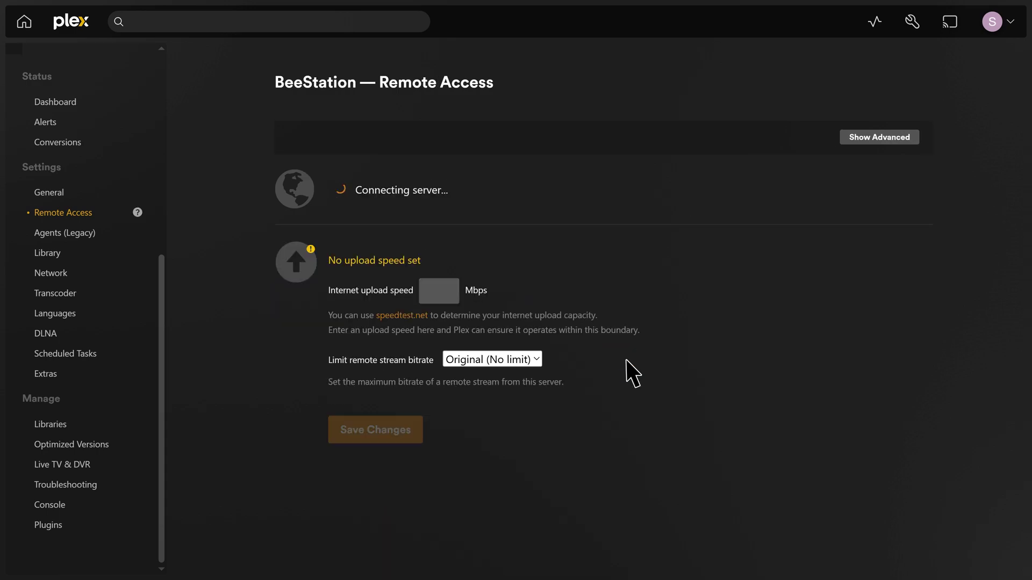